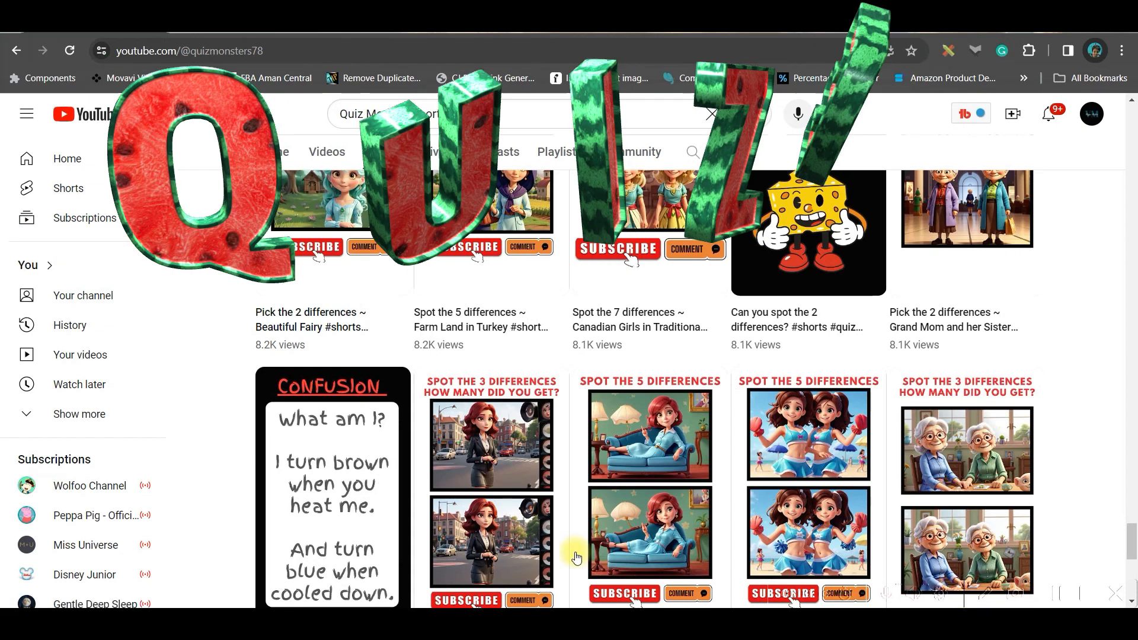
# Browse the Quiz Monster channel's Shorts and examine their puzzle formats and view counts
pyautogui.scroll(10, 673, 419)
pyautogui.scroll(10, 662, 389)
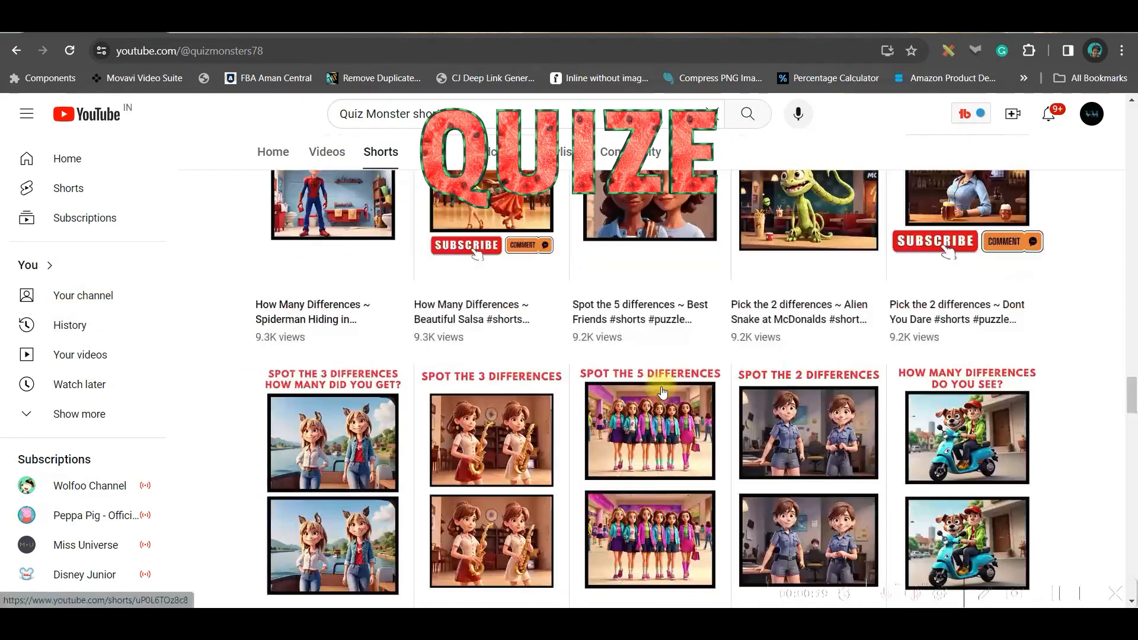
pyautogui.scroll(15, 656, 405)
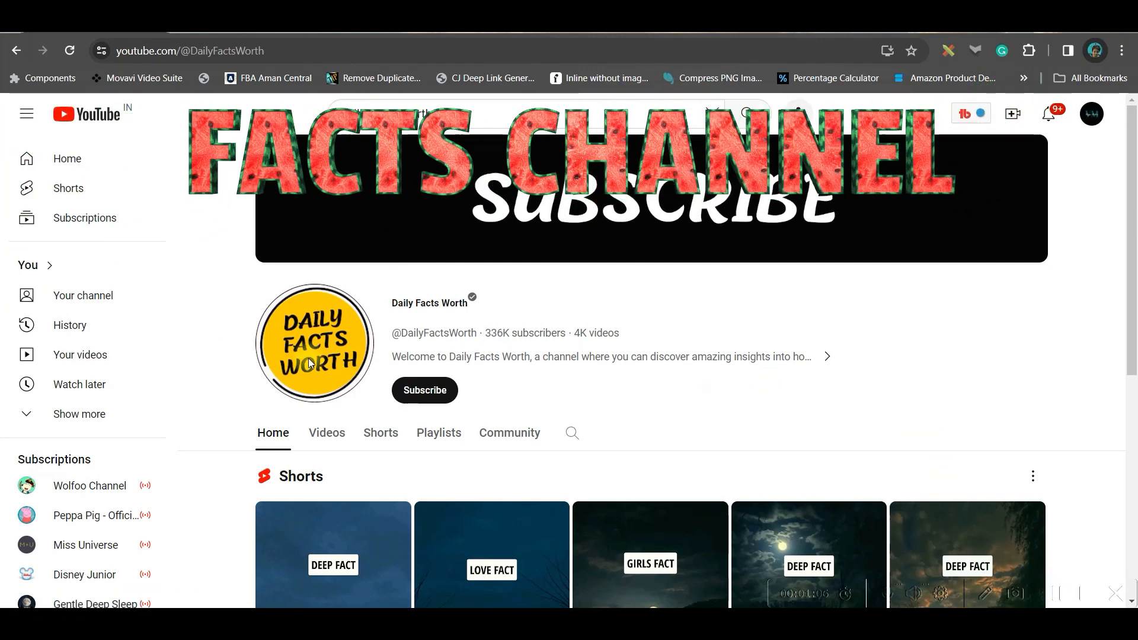
# Look through the Daily Facts Worth channel's home page and its list of Shorts
pyautogui.scroll(-5, 473, 338)
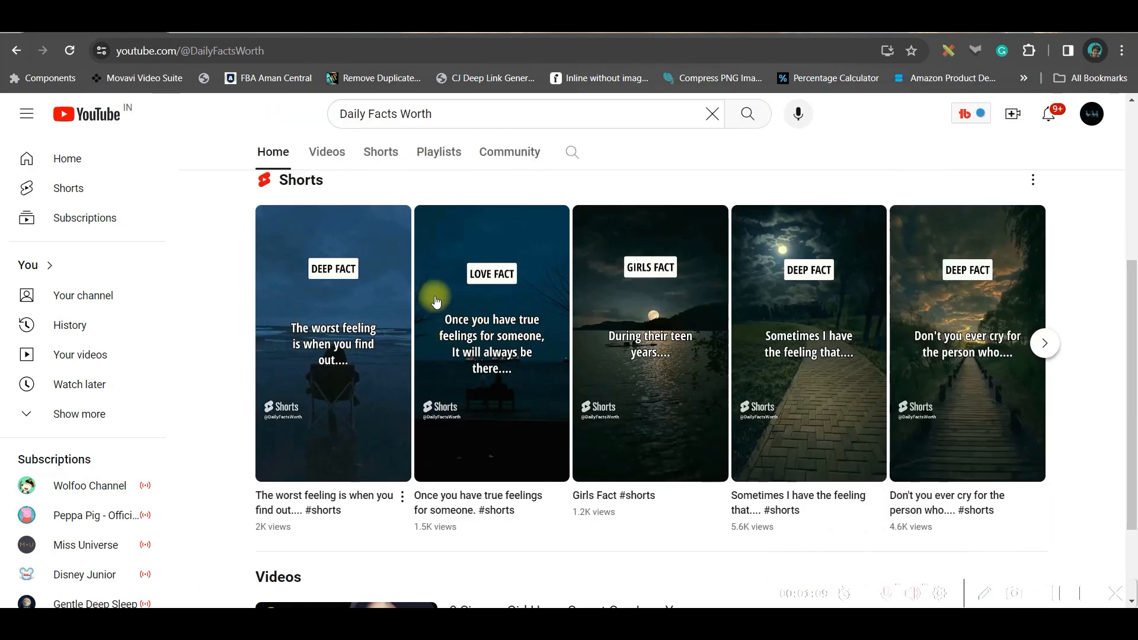
pyautogui.scroll(-2, 401, 354)
pyautogui.scroll(7, 384, 562)
pyautogui.click(395, 439)
pyautogui.scroll(-1, 700, 494)
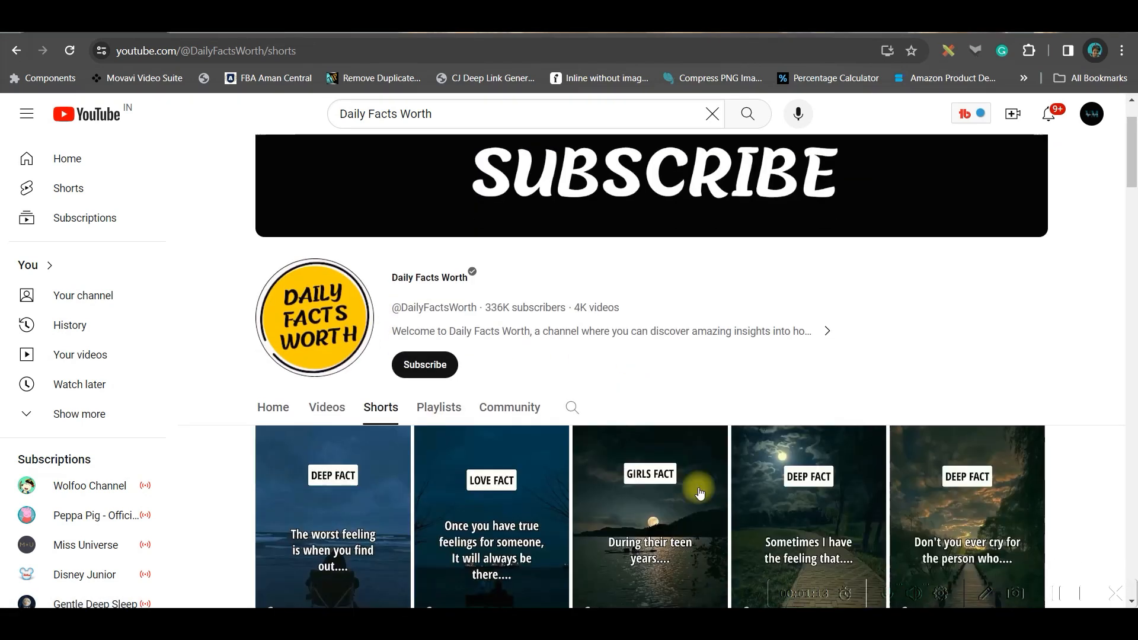
pyautogui.scroll(-5, 700, 490)
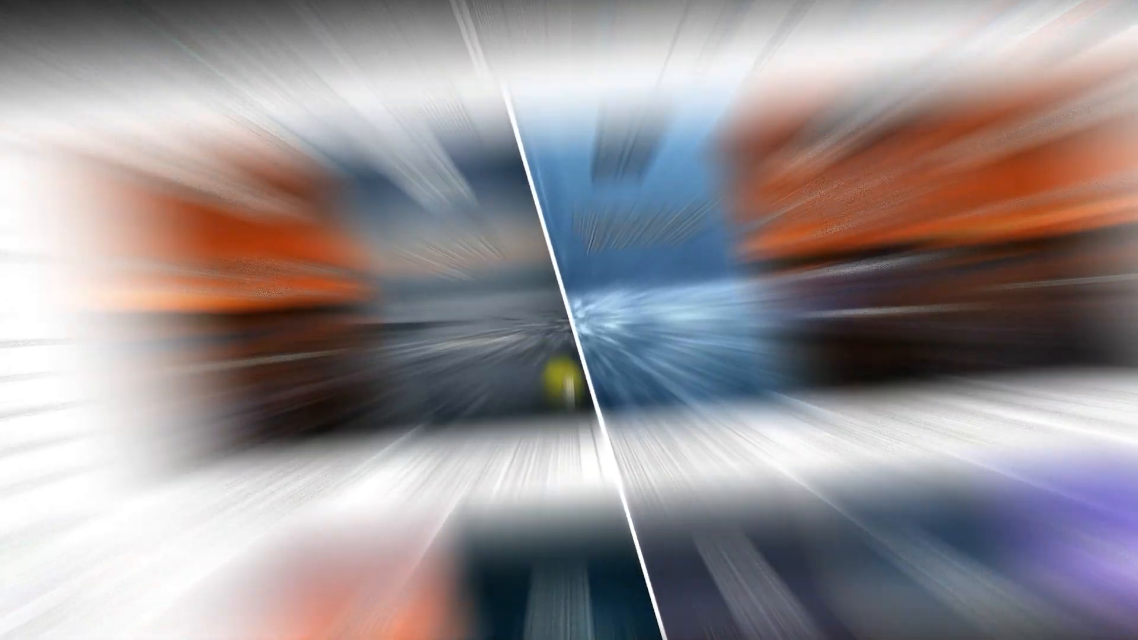
# Examine the Prime Riddles channel's statistics and estimated earnings on Social Blade
pyautogui.scroll(-12, 1133, 445)
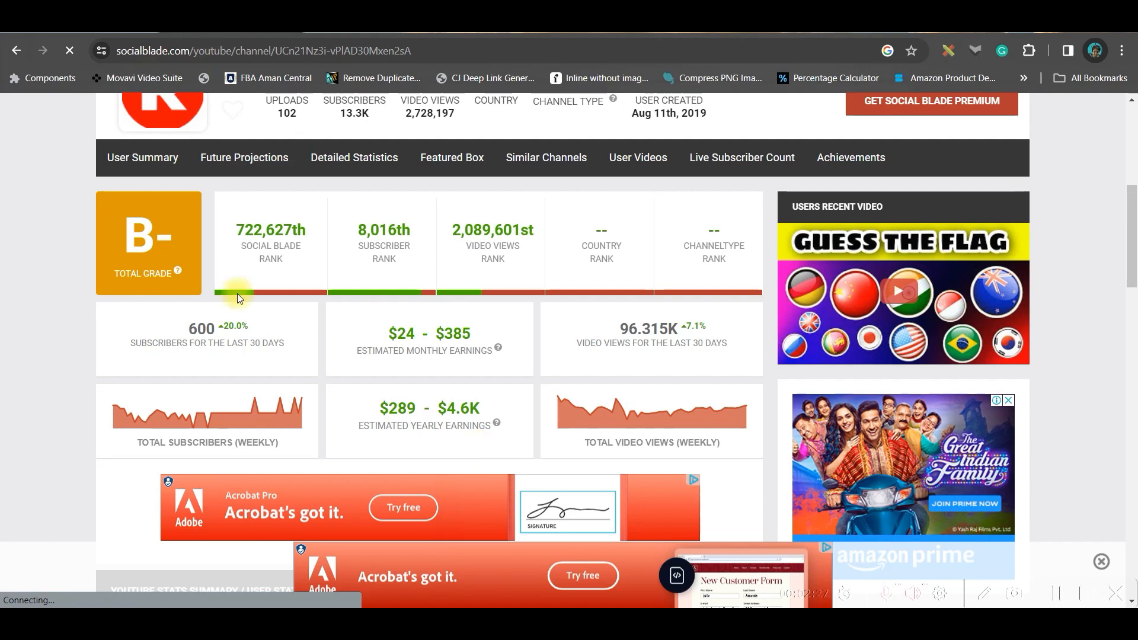
pyautogui.scroll(6, 391, 240)
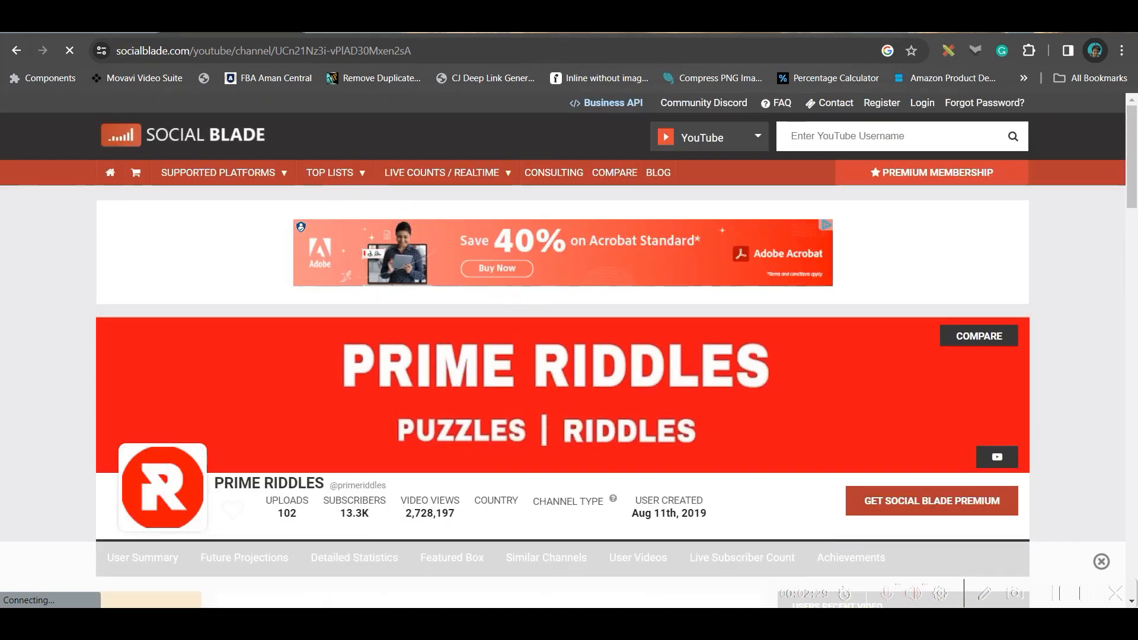
pyautogui.click(95, 32)
pyautogui.scroll(4, 619, 333)
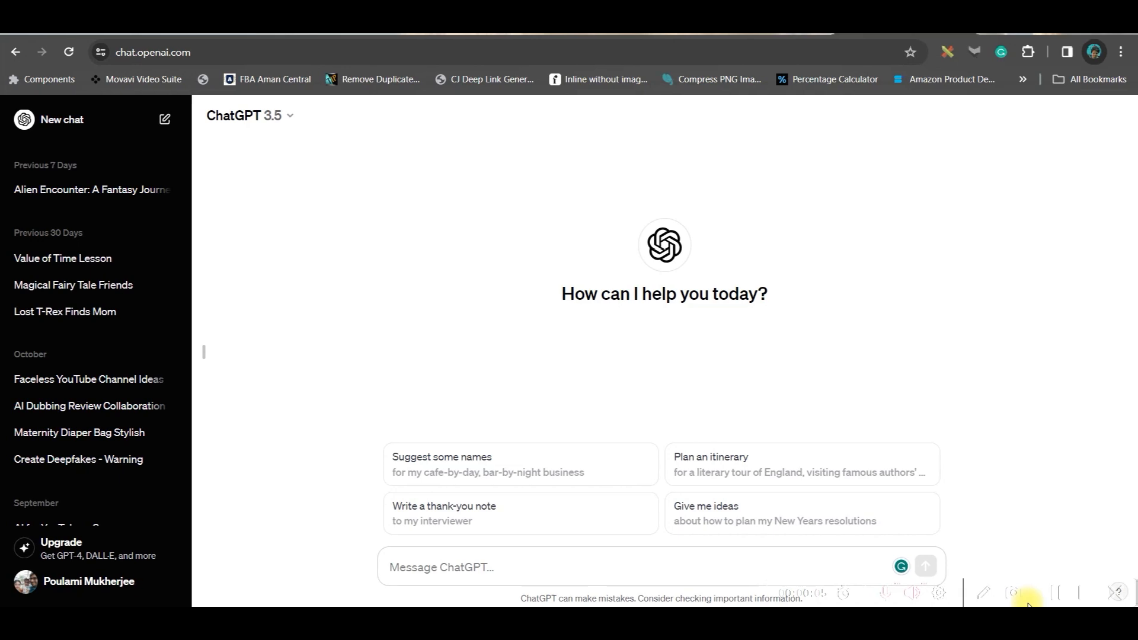
# Ask ChatGPT, acting as a riddles expert, for 50 quick riddles in a table with Title, Hook, Body, Option 1, Option 2, Option 3 and Answer
pyautogui.click(471, 570)
pyautogui.write("Act as a riddles expert, and your task is to create 50 quick riddles for your viewers to solve. The riddles should be simple enough to engage and amuse the participants. Each riddle should consist of 3 options and only one correct answer. Present your riddles in a table format as shown below: Title | Hook | Body | Option 1 | Option 2 | Option 3 | Answer Here's an example of a riddle: Title: Riddle Central Hook: Can you solve this? Body: I can fly without wings, I can cry without eyes. Whenever I go, darkness flies. What am I? Option 1: A cloud Option 2: A dream Option 3: A candle Answer: A candle Please ensure your riddles are fun, engaging and provide a satisfying feeling when completed.")
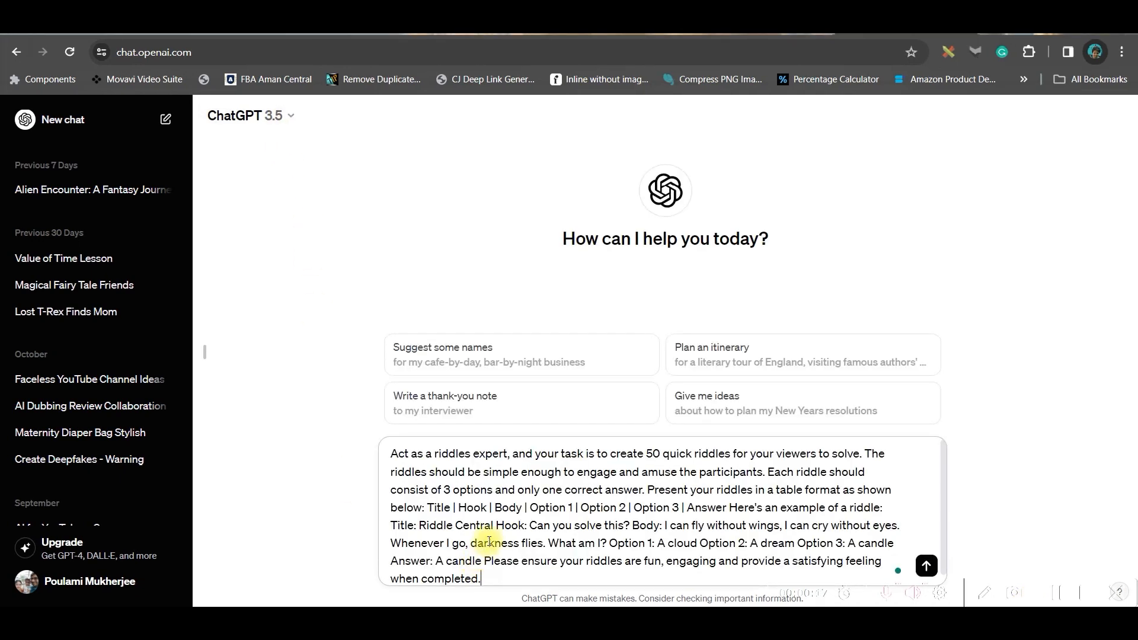
pyautogui.scroll(-1, 517, 499)
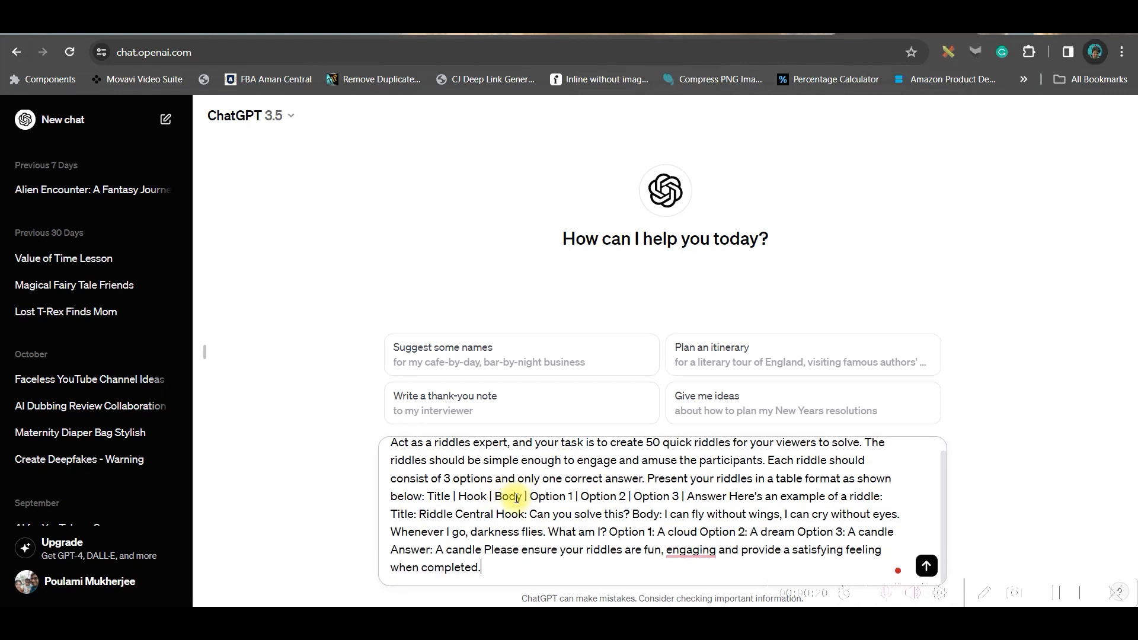
pyautogui.scroll(1, 514, 507)
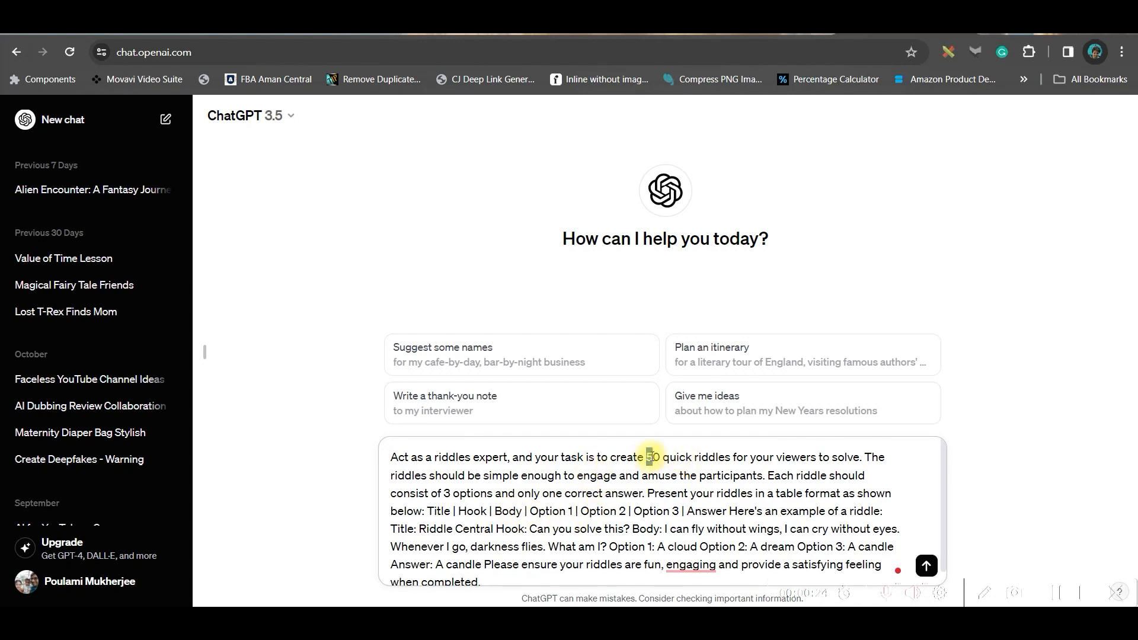
pyautogui.moveTo(649, 457); pyautogui.dragTo(719, 459)
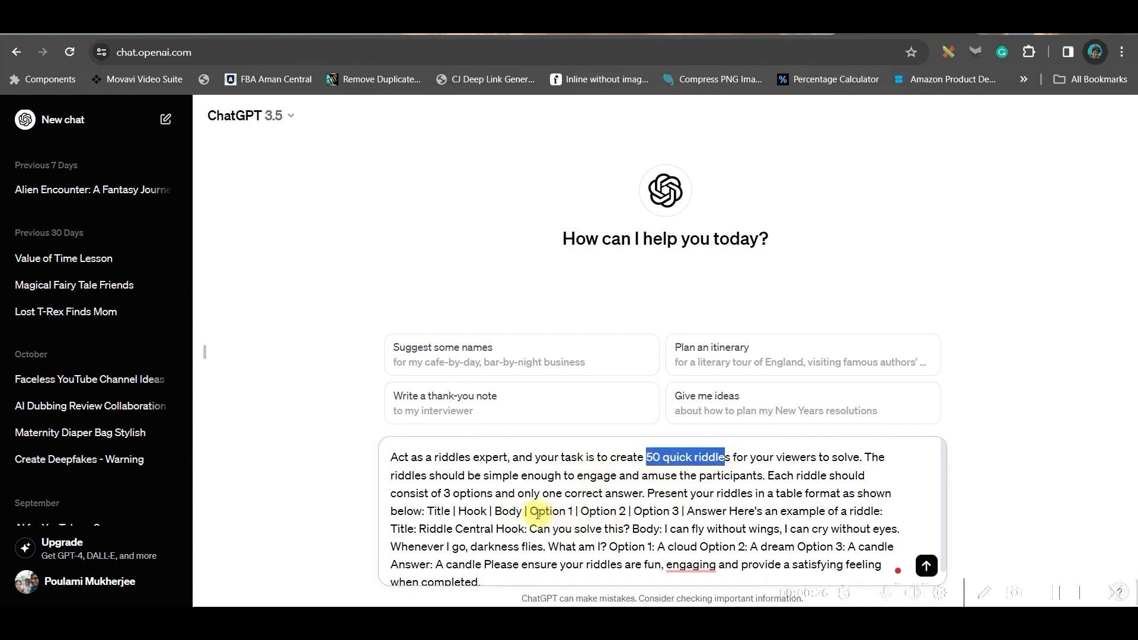
pyautogui.moveTo(528, 511); pyautogui.dragTo(673, 511)
pyautogui.moveTo(427, 511); pyautogui.dragTo(512, 511)
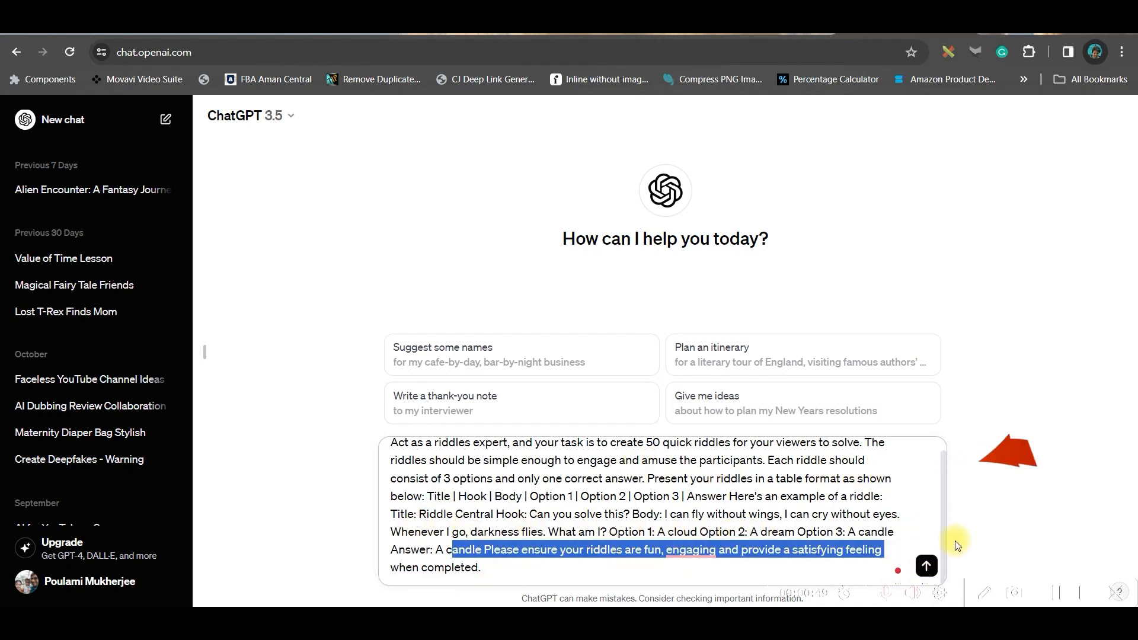
pyautogui.click(928, 567)
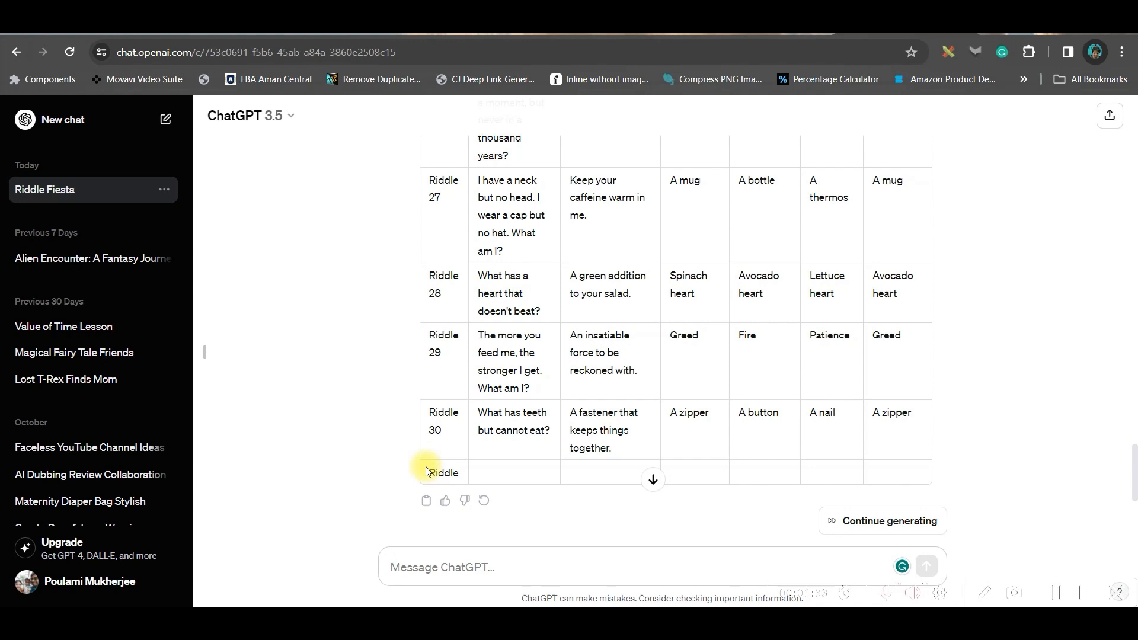
# Copy the generated riddles table from ChatGPT into an Excel worksheet
pyautogui.moveTo(427, 471); pyautogui.dragTo(955, 386)
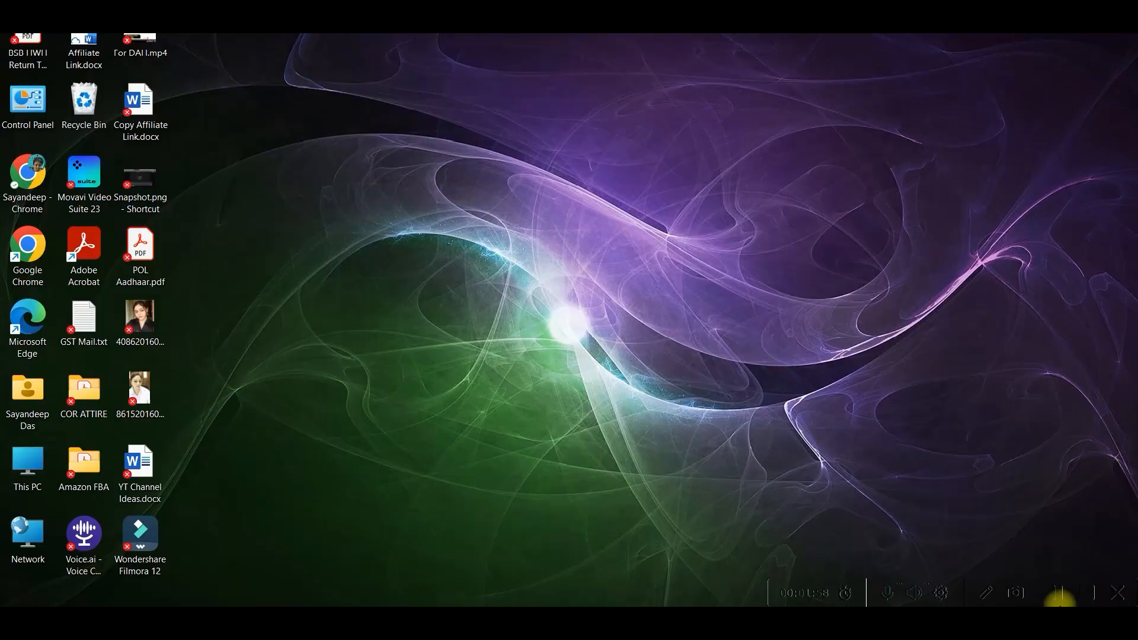
pyautogui.click(47, 122)
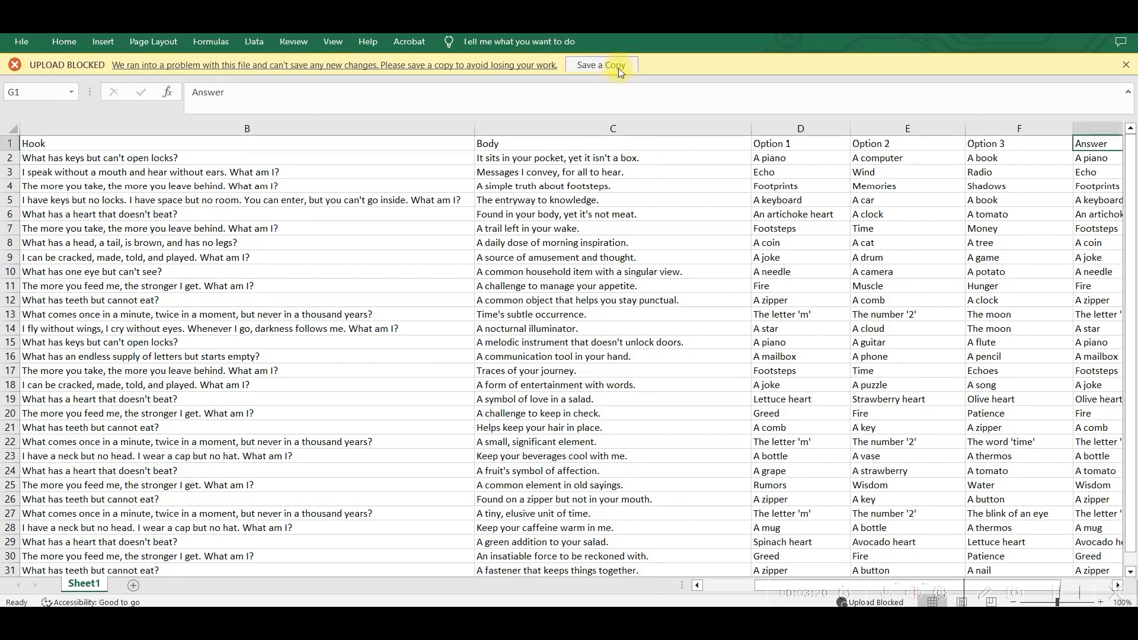
# Save a copy of the riddles workbook to the Desktop as RIDDLE SHORTS FOR KIDS in CSV UTF-8 (Comma delimited) format
pyautogui.click(617, 66)
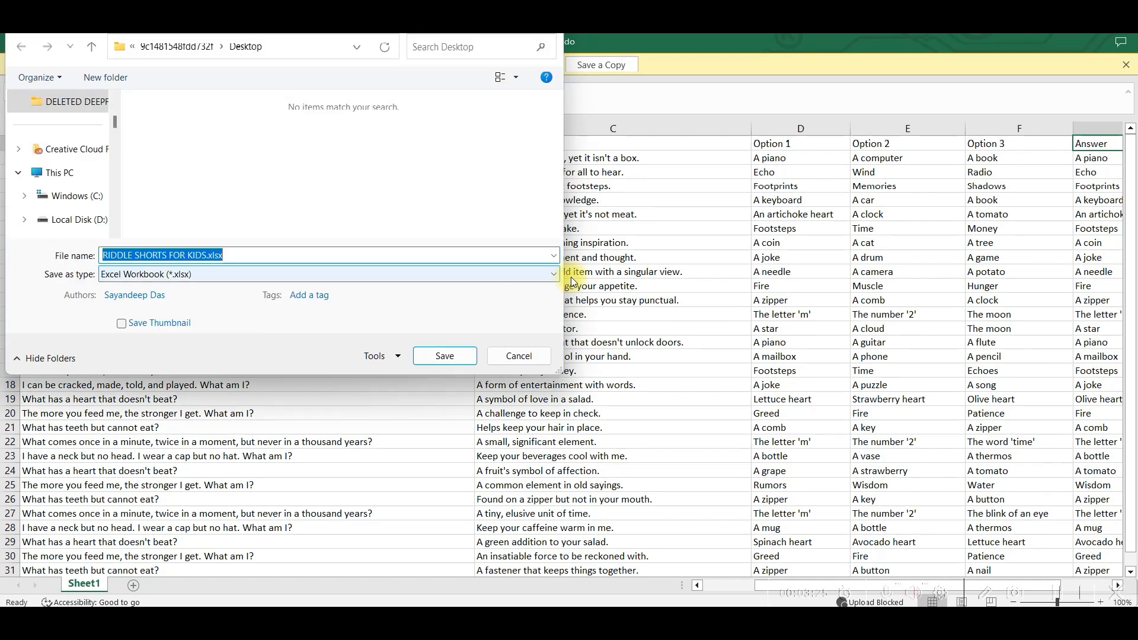
pyautogui.click(482, 273)
pyautogui.click(429, 337)
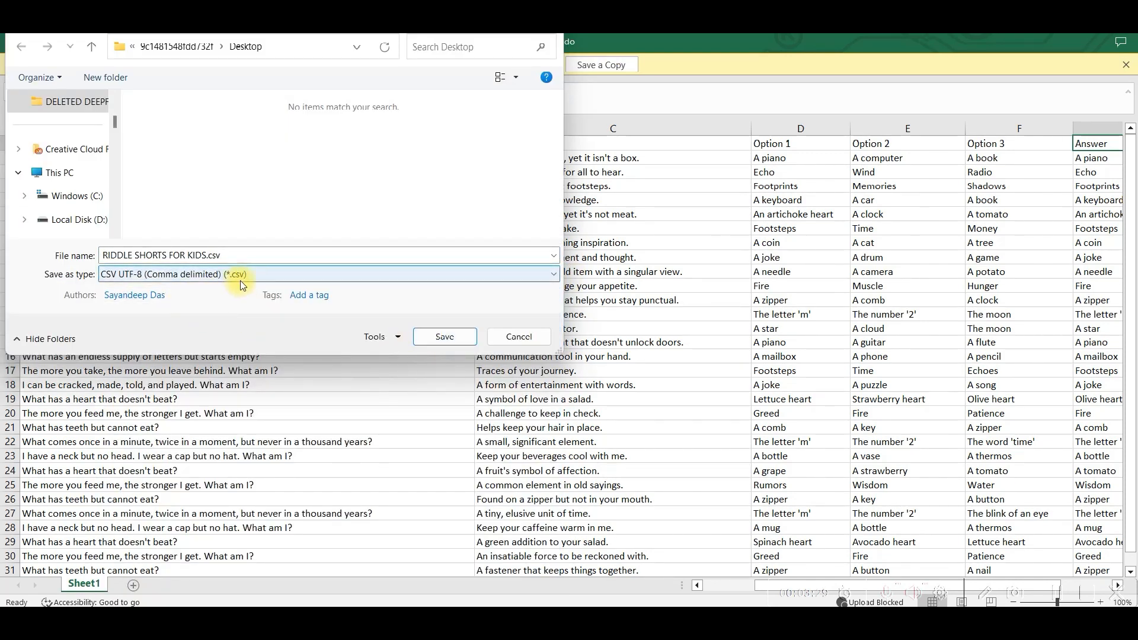
pyautogui.click(452, 336)
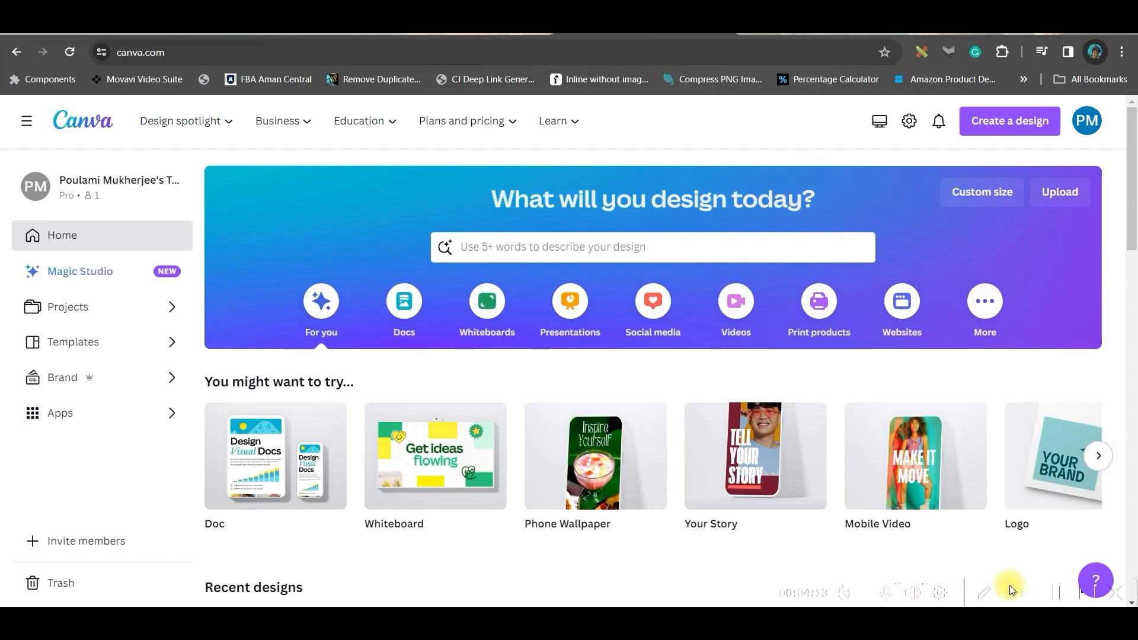
# In Canva, search for "YouTube Shorts" and create a blank YouTube Shorts design
pyautogui.scroll(-1, 658, 258)
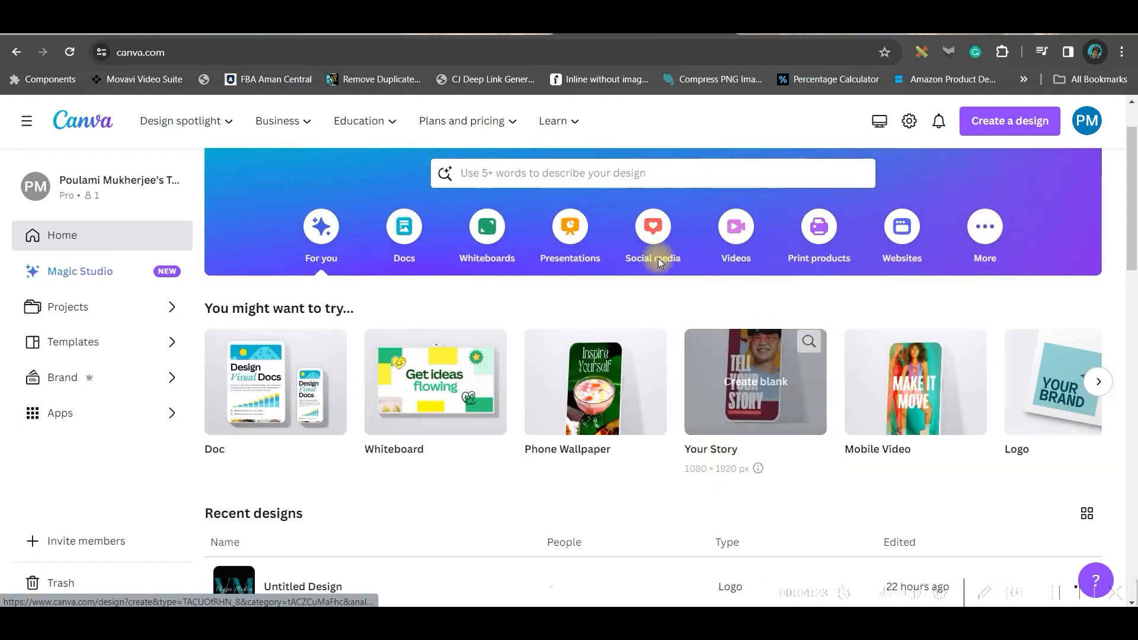
pyautogui.click(643, 174)
pyautogui.write('YouTube Shorts')
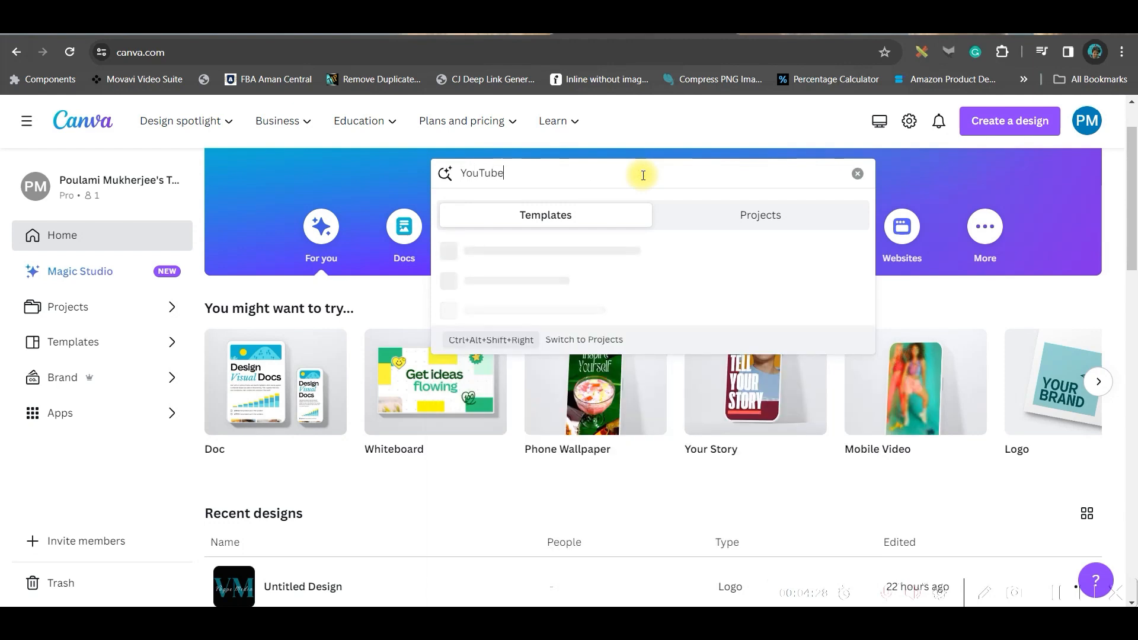
pyautogui.press('Return')
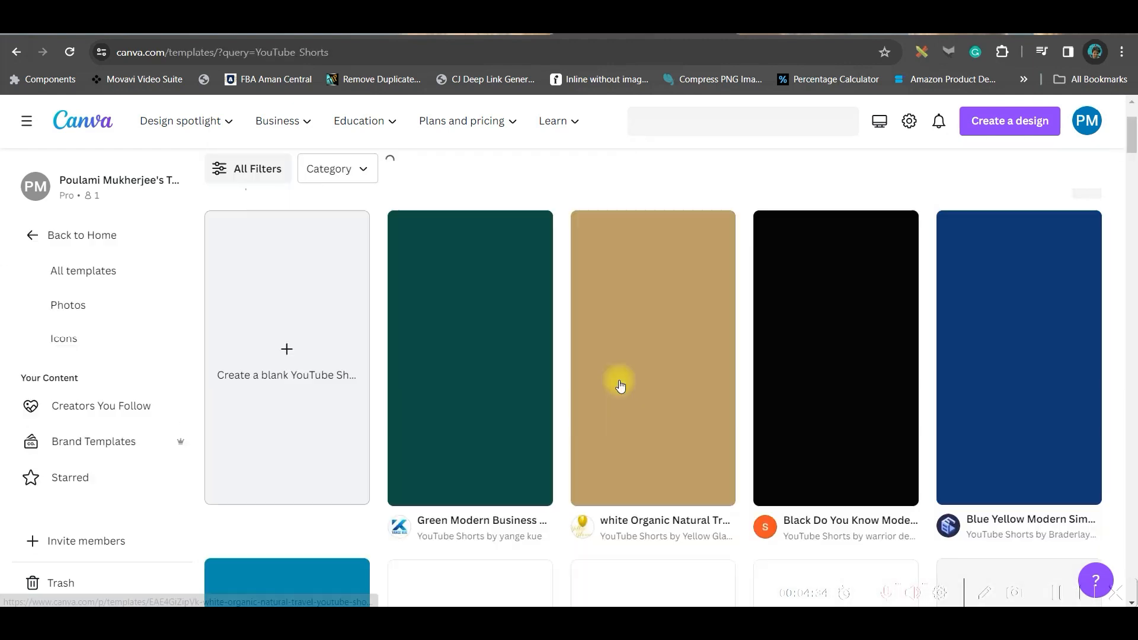
pyautogui.click(285, 341)
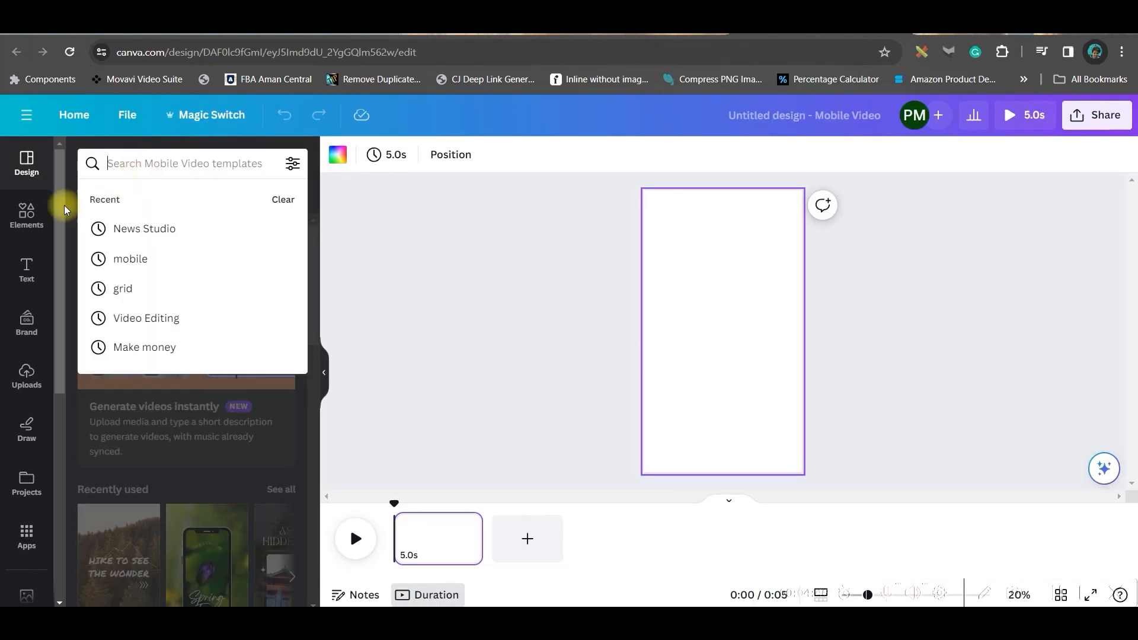
# Search the elements for "Moving Background" videos and set the 20-second purple wavy-line clip on black as the page background
pyautogui.click(25, 221)
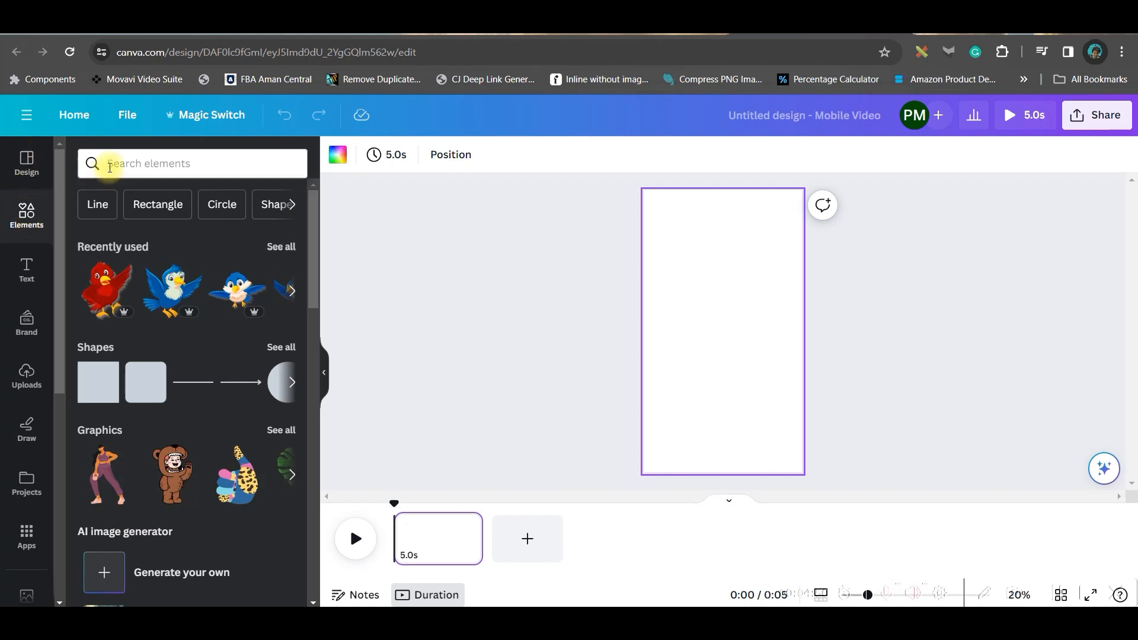
pyautogui.click(155, 158)
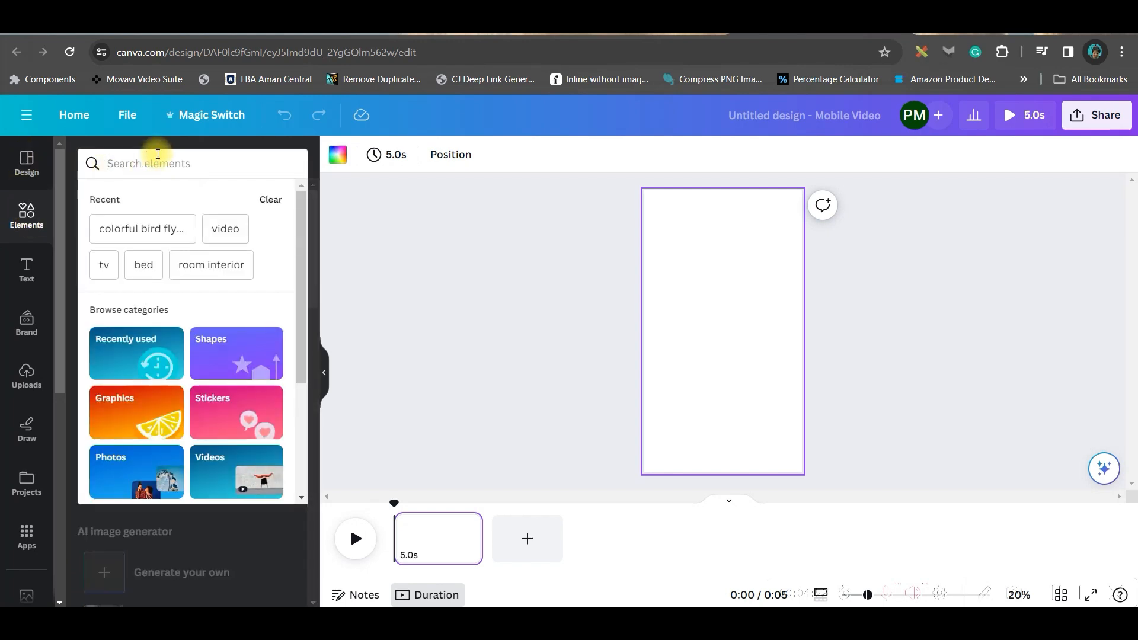
pyautogui.write('Mo')
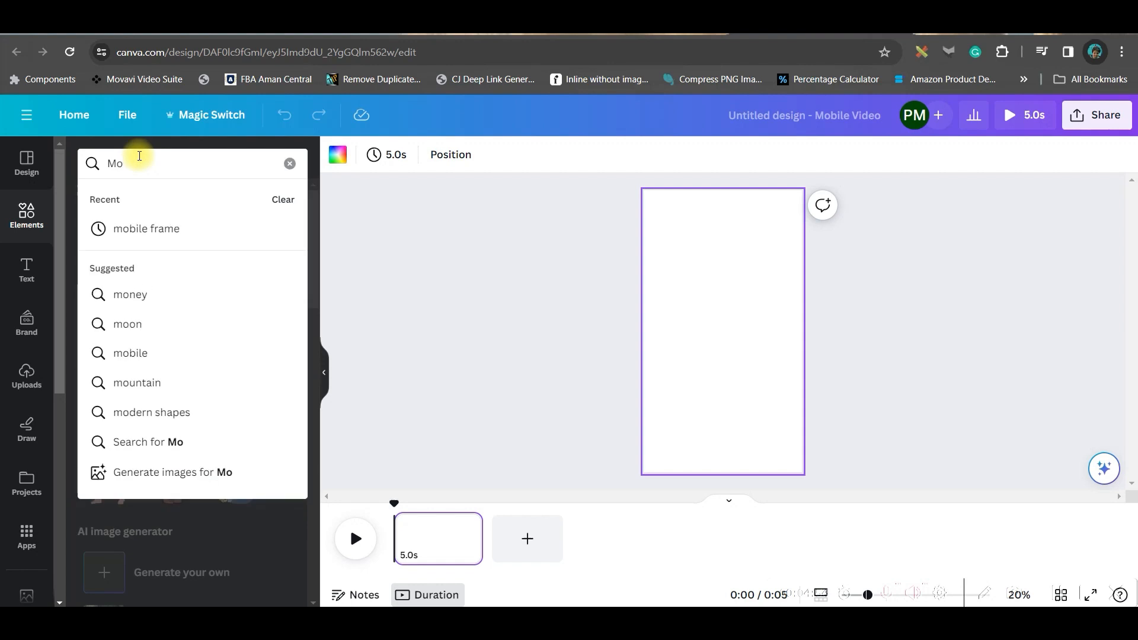
pyautogui.write('ving Background')
pyautogui.press('Return')
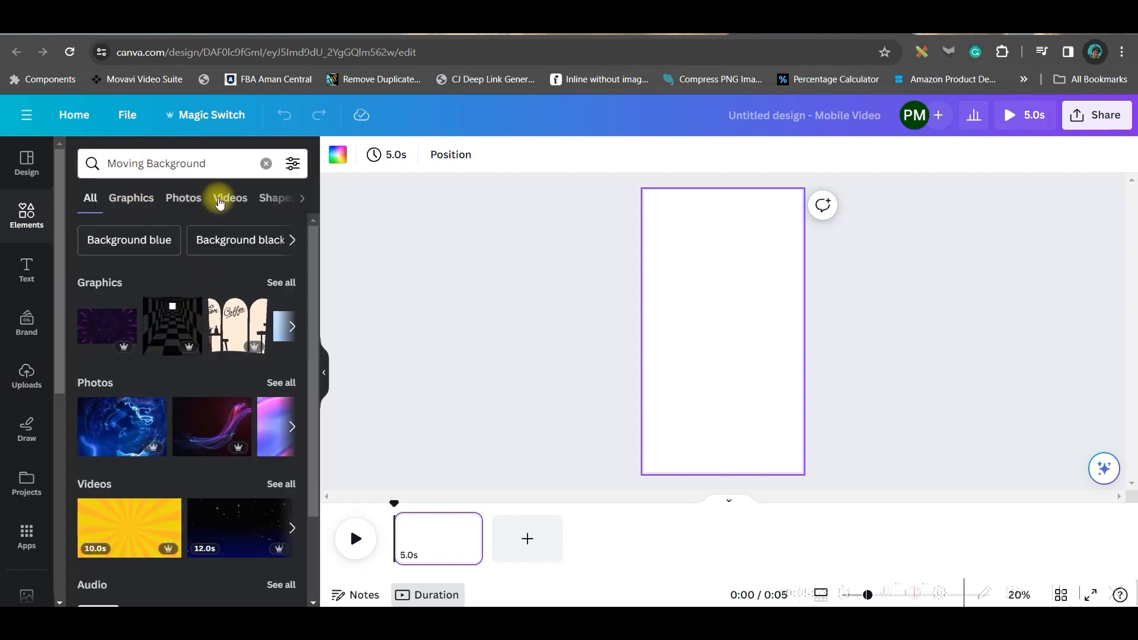
pyautogui.click(219, 201)
pyautogui.scroll(-5, 189, 356)
pyautogui.click(131, 368)
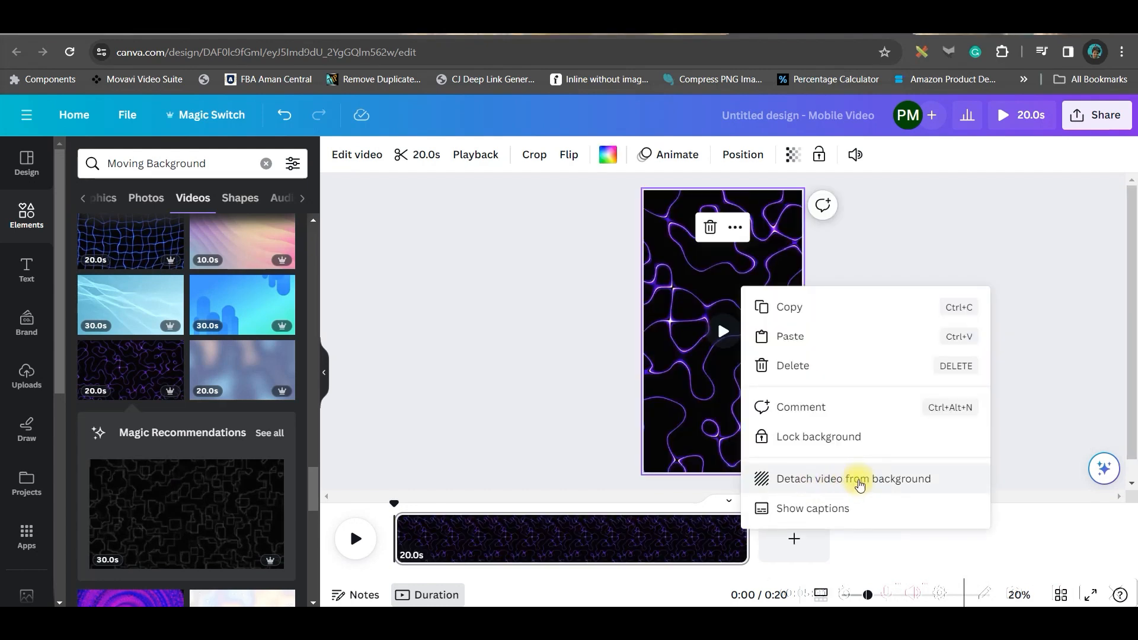
# Slow the background video's playback speed to 0.5
pyautogui.click(670, 259)
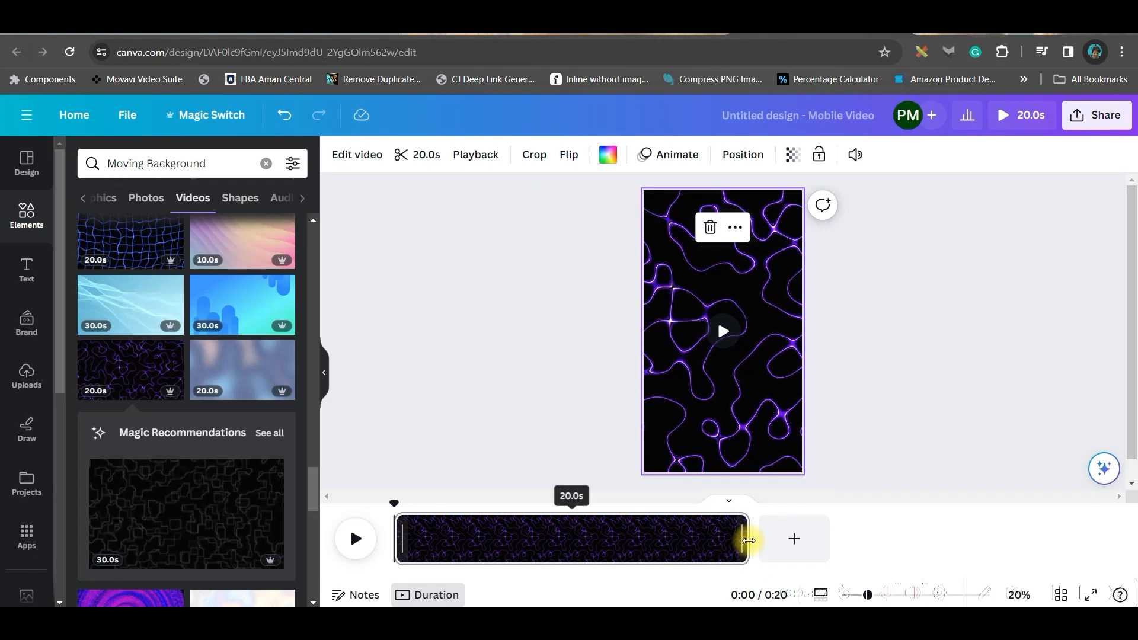
pyautogui.click(702, 539)
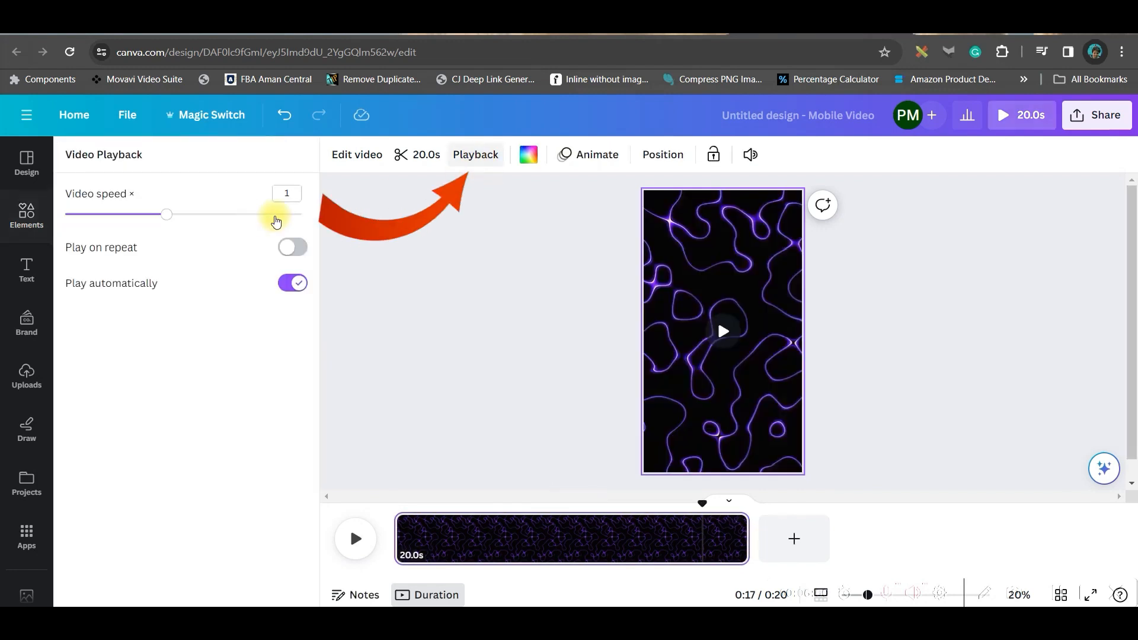
pyautogui.moveTo(166, 214); pyautogui.dragTo(122, 215)
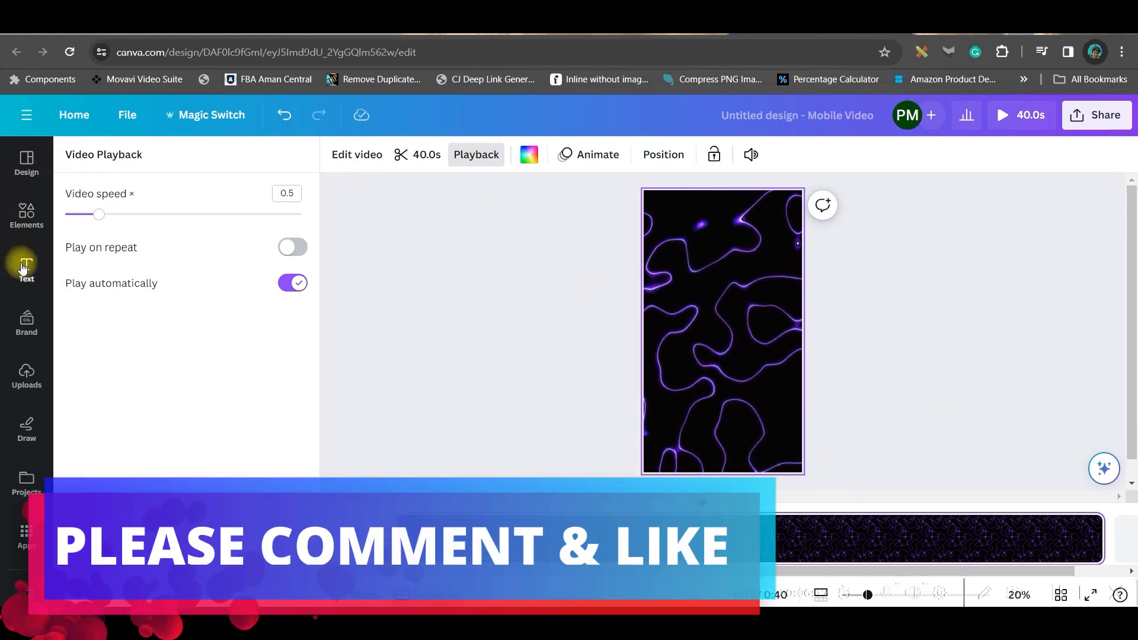
# Add a heading over the background video with the text "vagpe riddle jiggle"
pyautogui.click(25, 268)
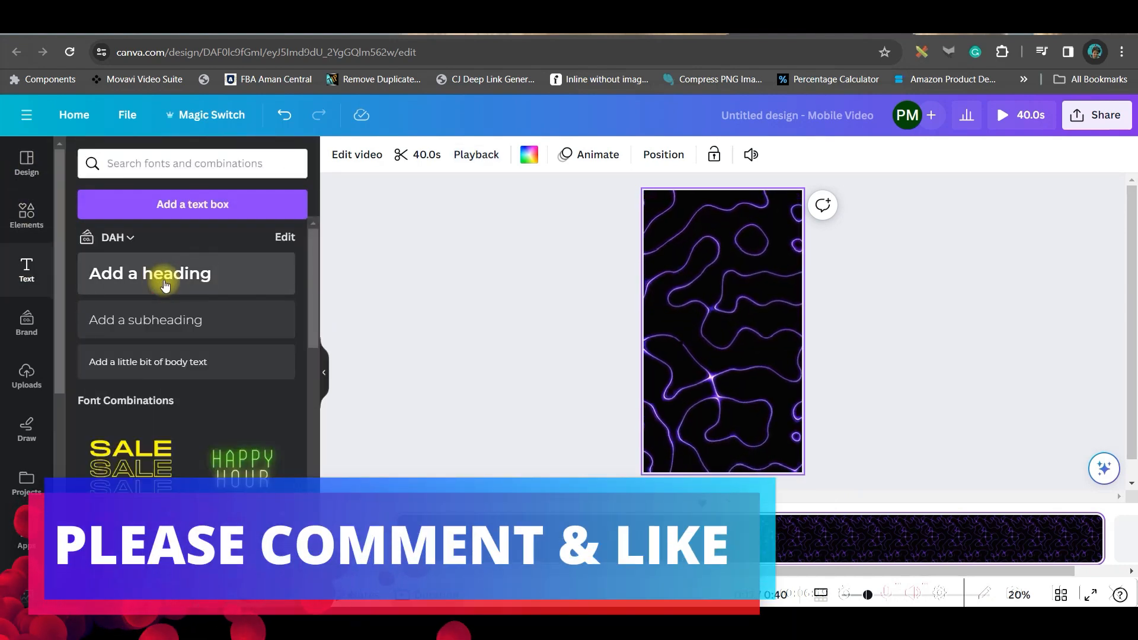
pyautogui.click(165, 280)
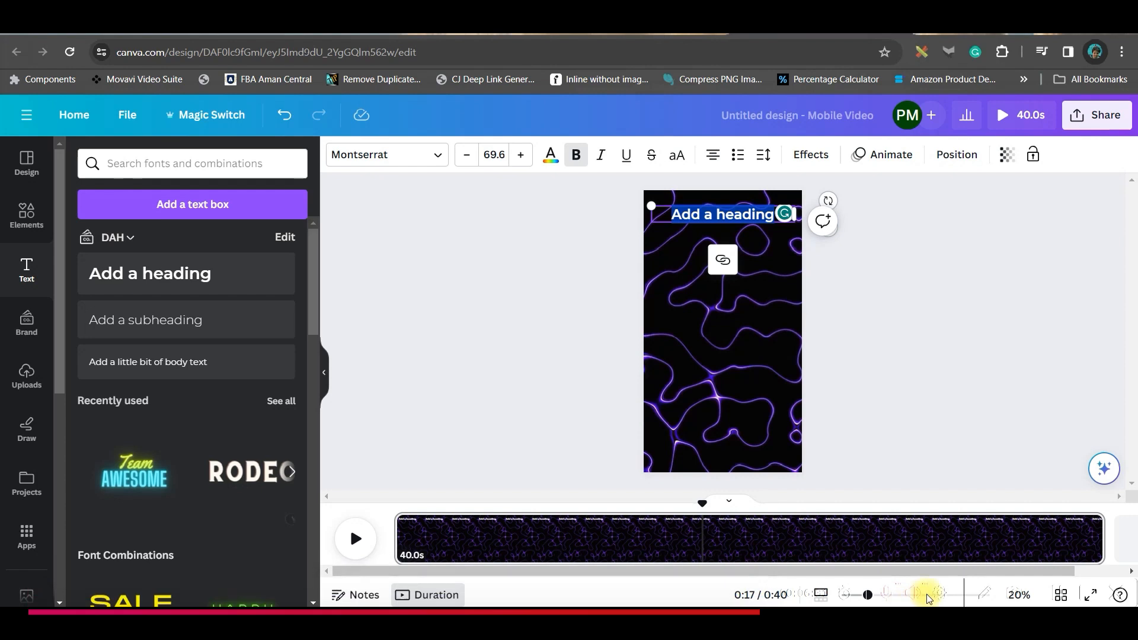
pyautogui.moveTo(815, 620)
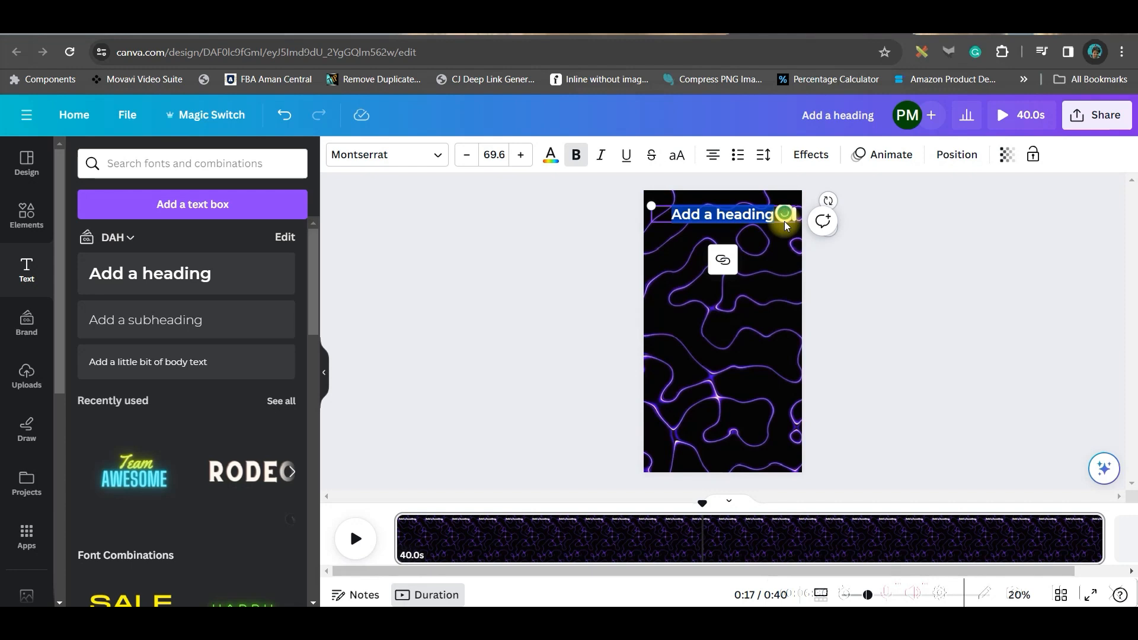
pyautogui.write('vagpe riddle jiggle')
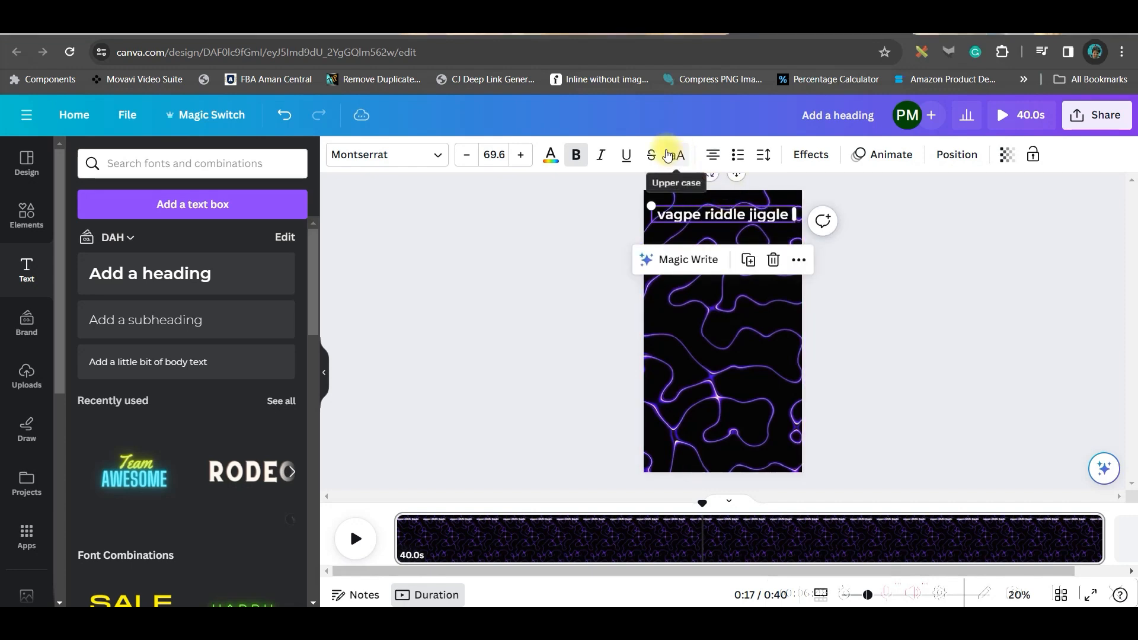
# Convert the heading to upper case and position it near the upper edge of the page
pyautogui.click(670, 155)
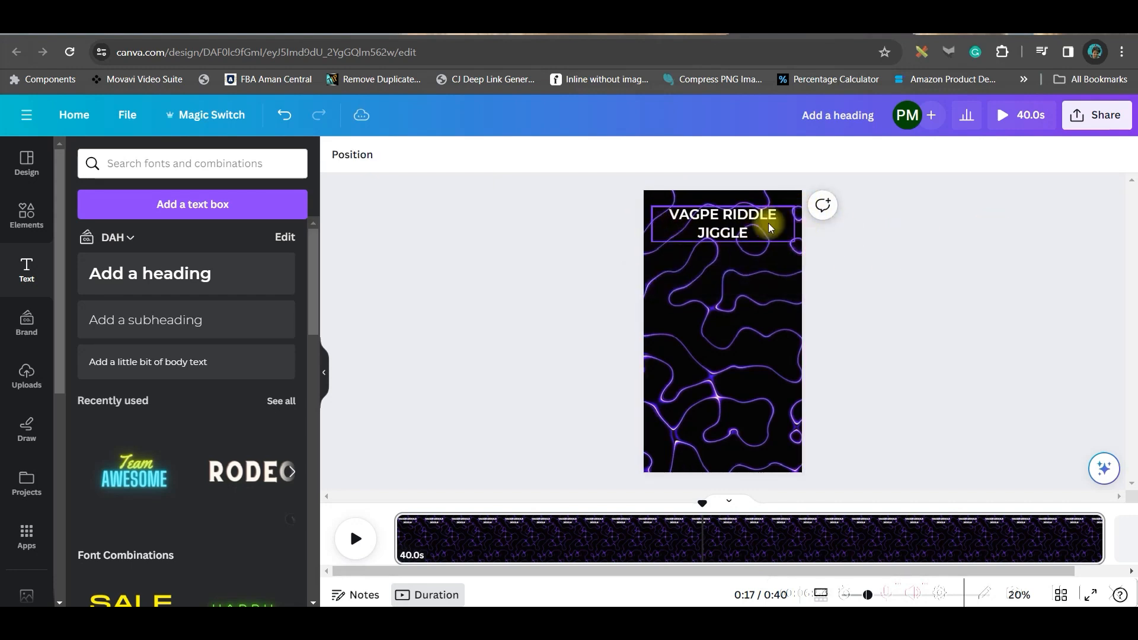
pyautogui.moveTo(732, 217); pyautogui.dragTo(731, 210)
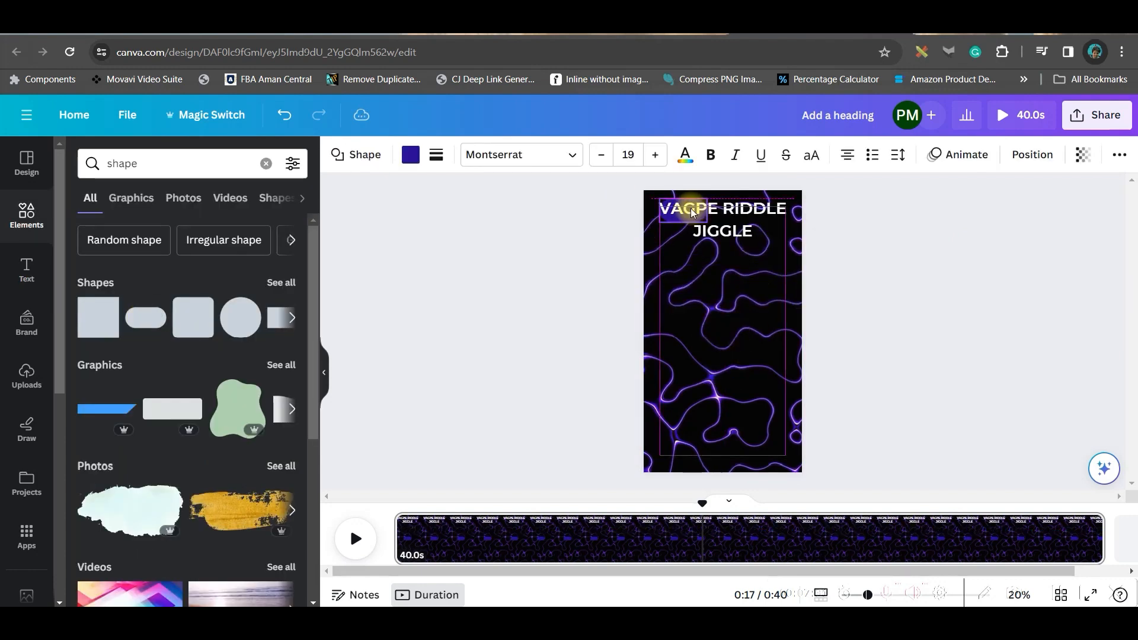
# Fit a rounded shape behind the title across the page width and fill it with the blue-to-pink gradient
pyautogui.moveTo(729, 243)
pyautogui.mouseDown()
pyautogui.moveTo(729, 254)
pyautogui.moveTo(728, 241)
pyautogui.mouseUp()
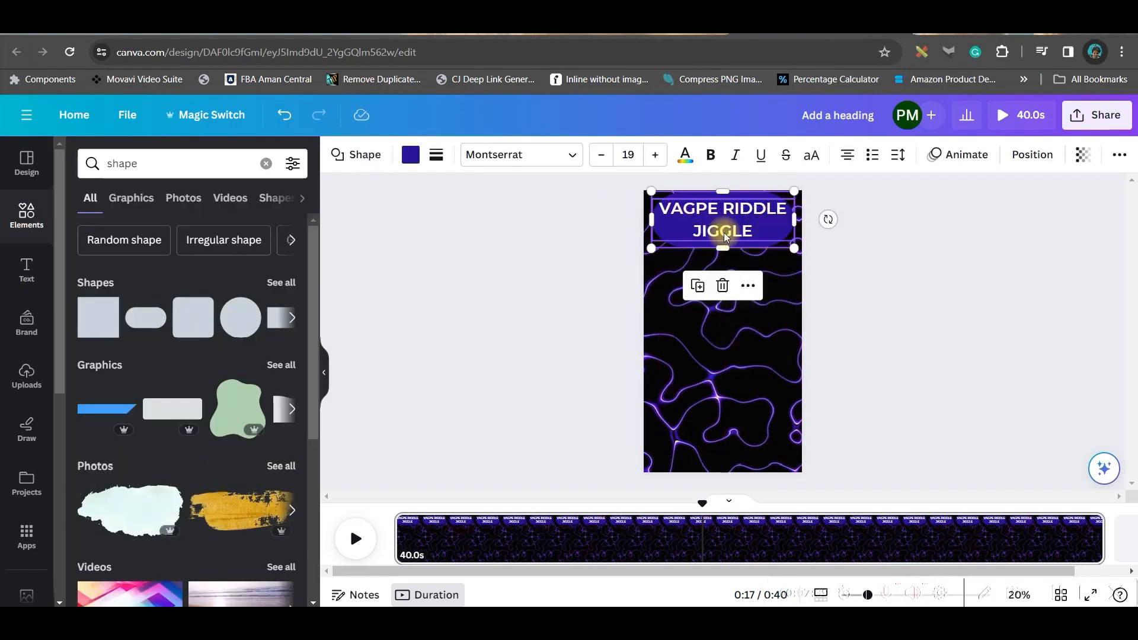
pyautogui.click(411, 156)
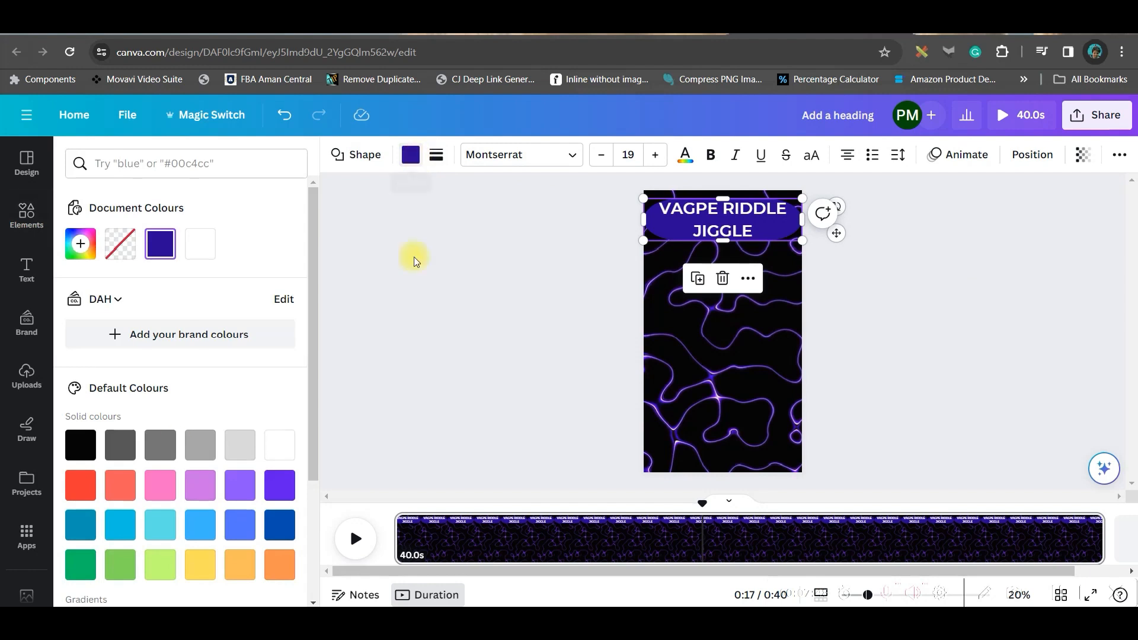
pyautogui.scroll(-3, 173, 415)
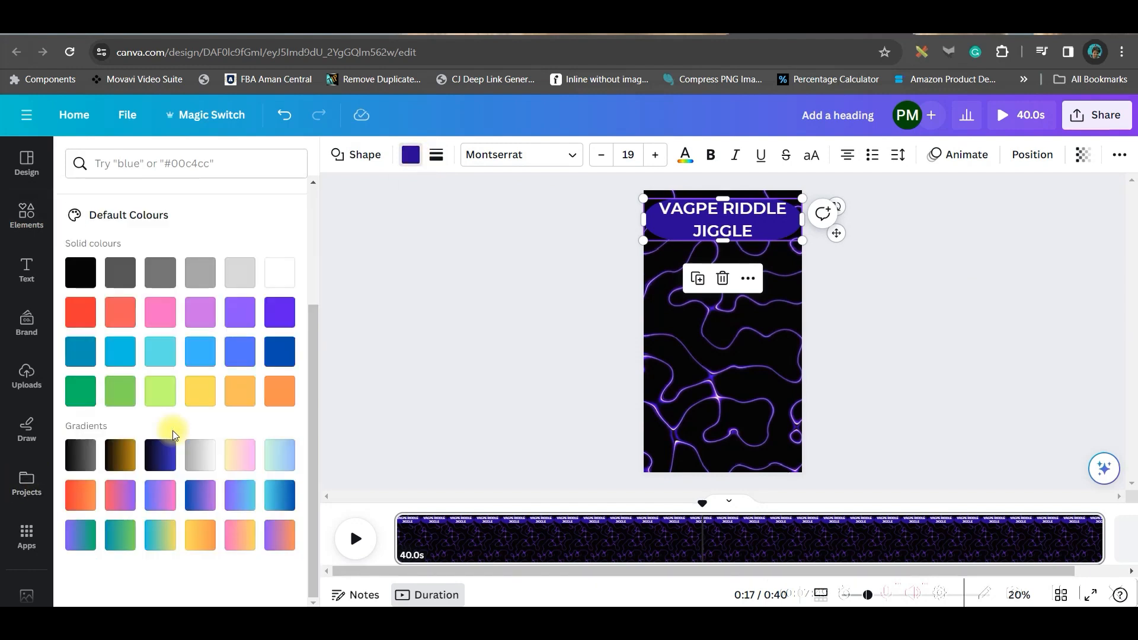
pyautogui.click(170, 503)
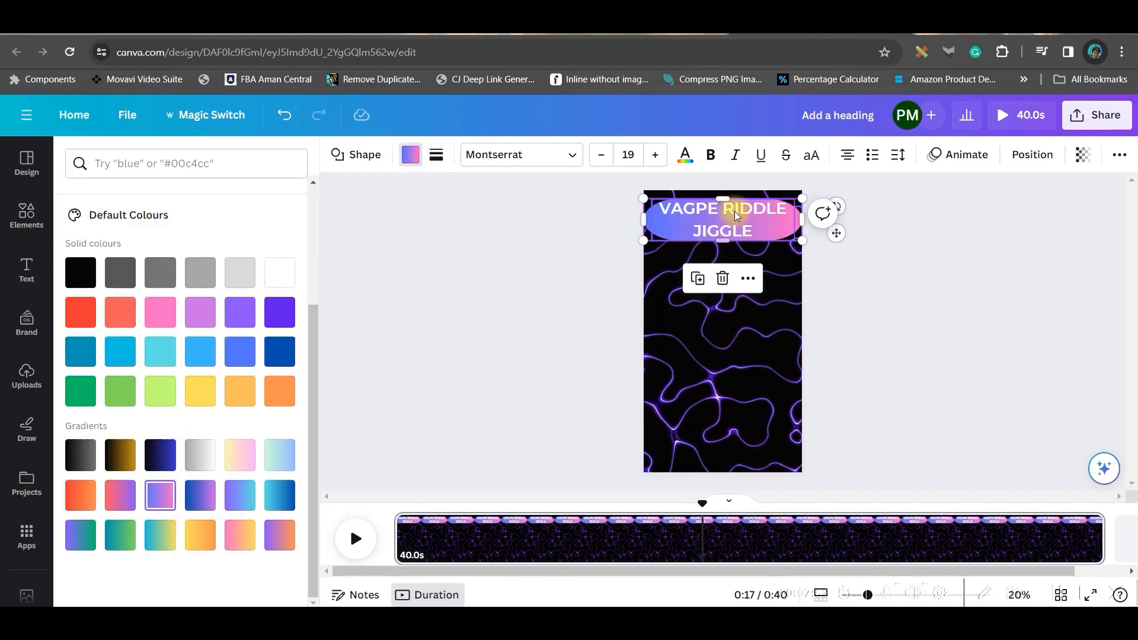
# Colour the title text black and change its font to Intro Rust Base
pyautogui.click(737, 215)
pyautogui.click(550, 155)
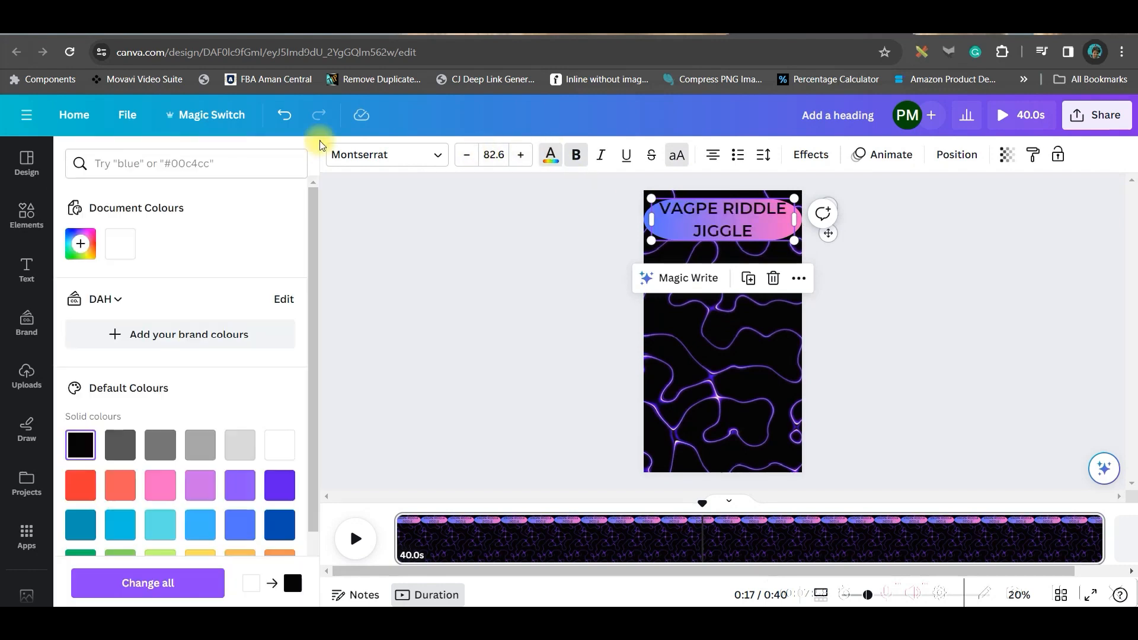
pyautogui.click(438, 155)
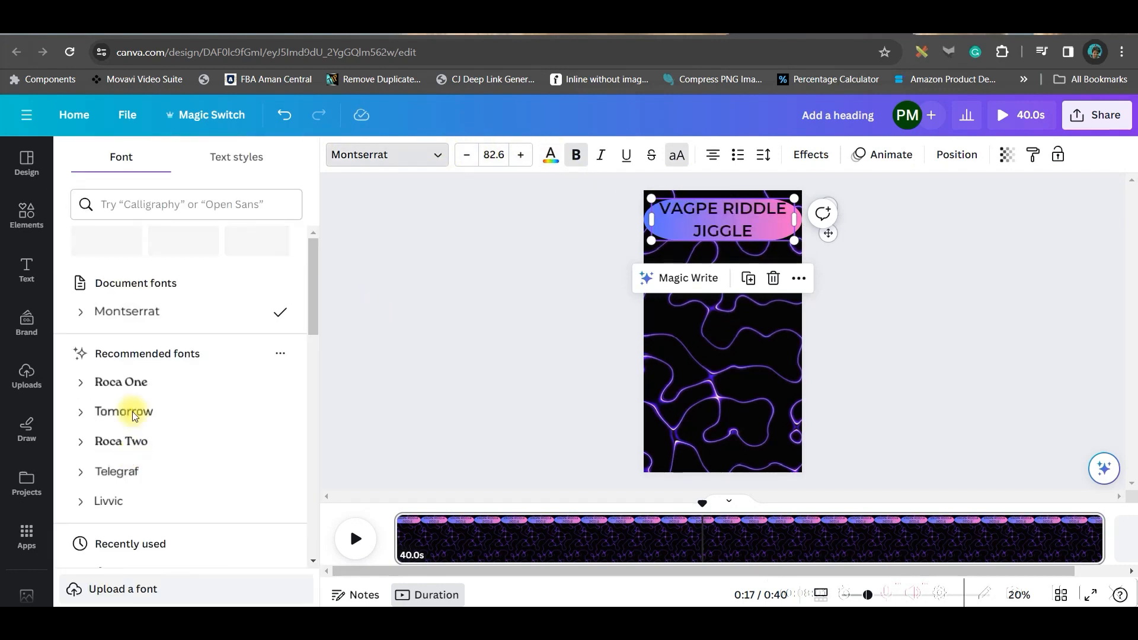
pyautogui.scroll(-3, 148, 412)
pyautogui.click(132, 361)
pyautogui.click(579, 386)
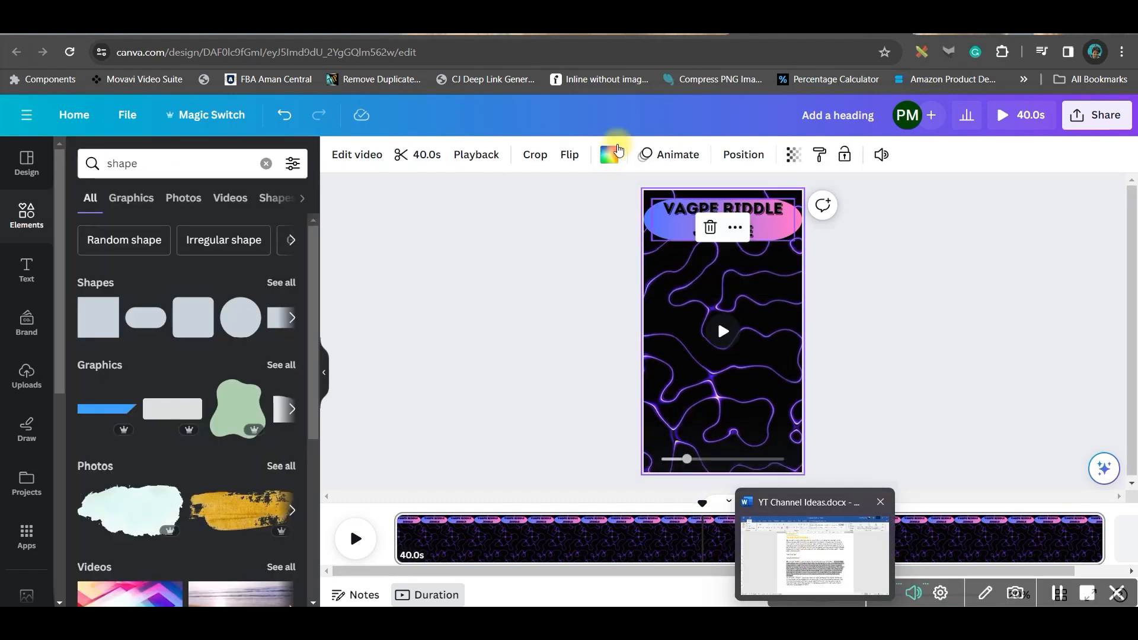
# Check the riddle table's column headings in ChatGPT and return to the Canva design
pyautogui.click(622, 34)
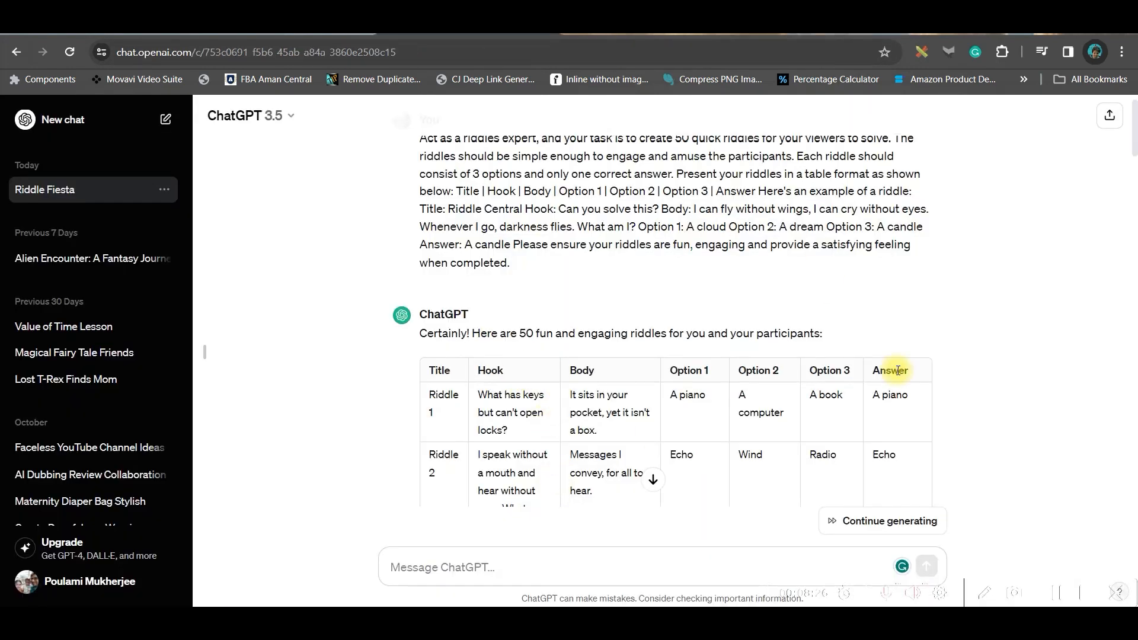
pyautogui.click(635, 34)
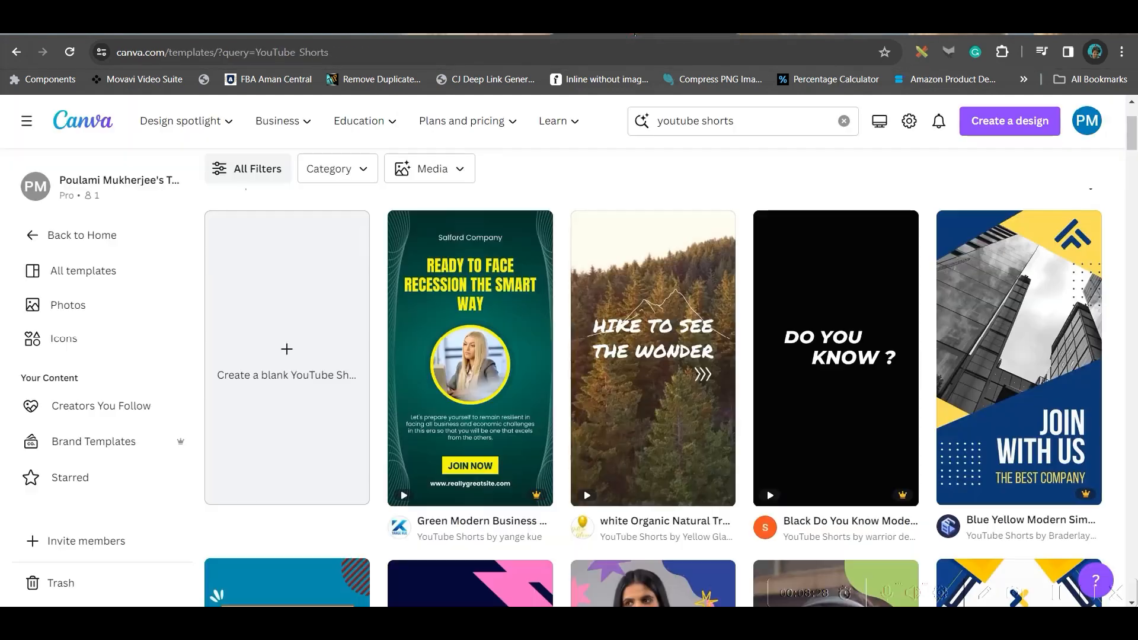
pyautogui.click(759, 36)
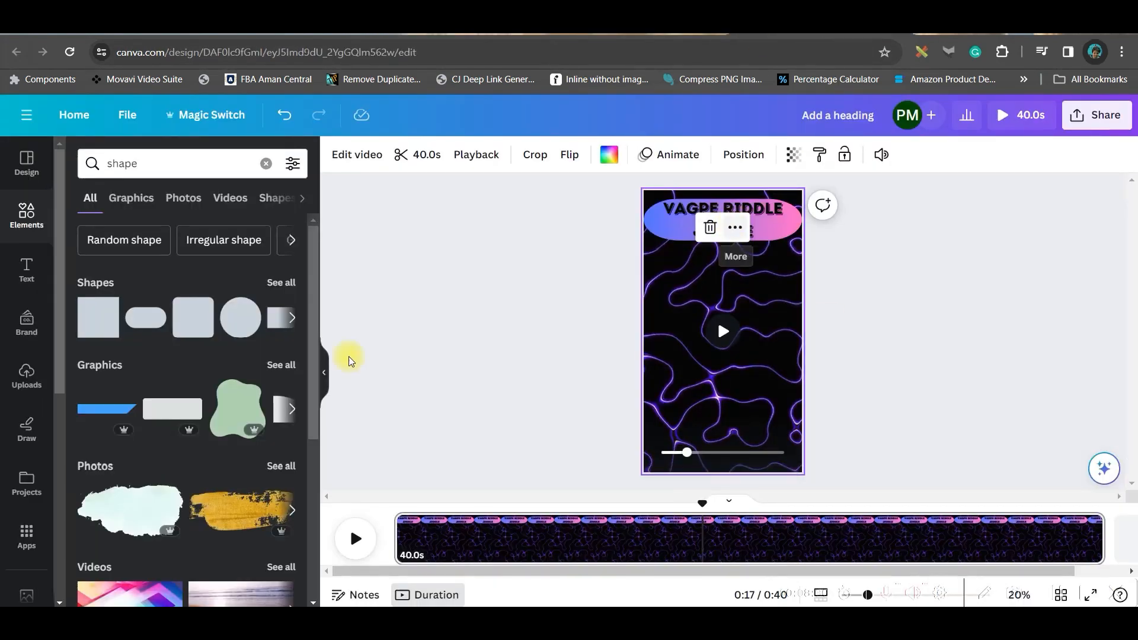
# Add five enlarged headings beneath the title reading HOOK, BODY, OPTION 1, OPTION 2 and OPTION 3
pyautogui.click(26, 274)
pyautogui.click(185, 274)
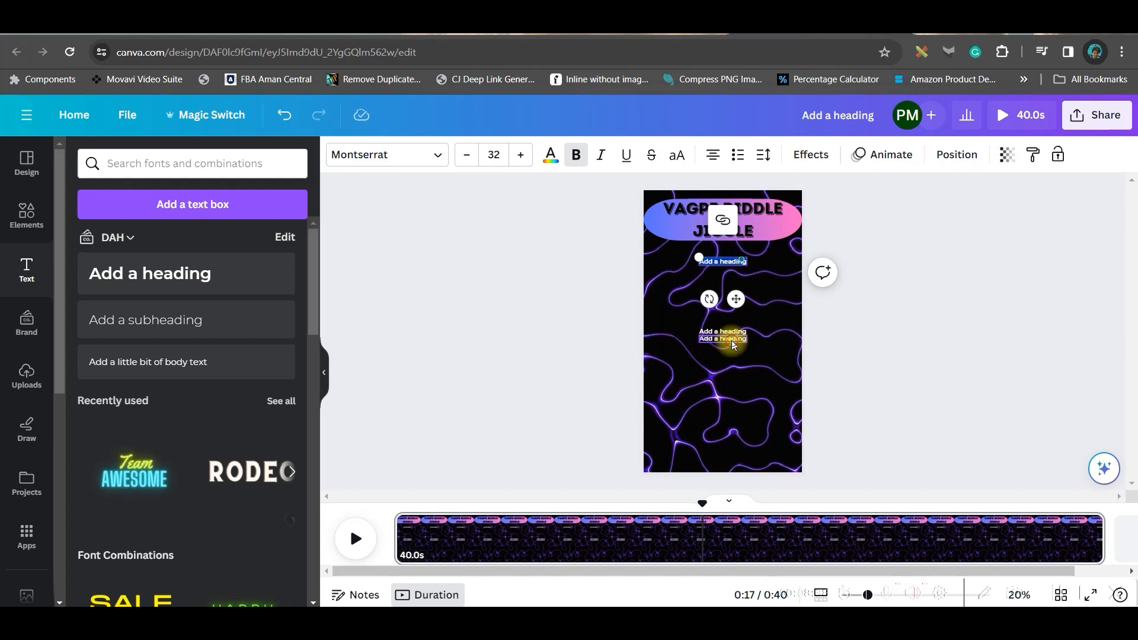
pyautogui.moveTo(732, 343); pyautogui.dragTo(728, 382)
pyautogui.click(726, 261)
pyautogui.moveTo(698, 255); pyautogui.dragTo(665, 248)
pyautogui.write('HOOK')
pyautogui.click(733, 321)
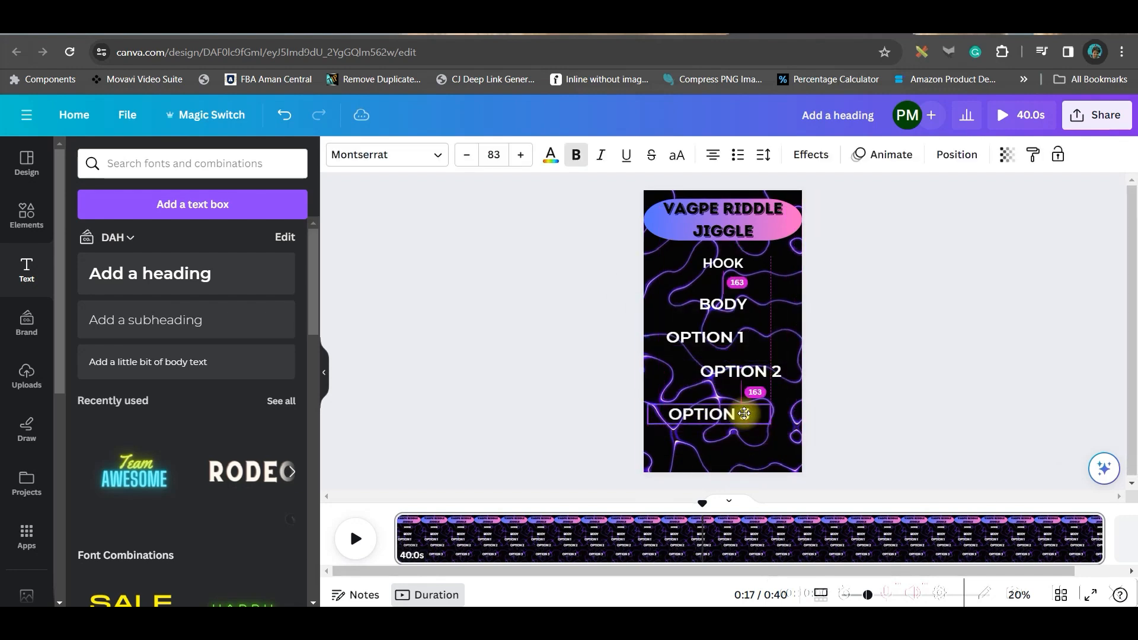
pyautogui.click(996, 432)
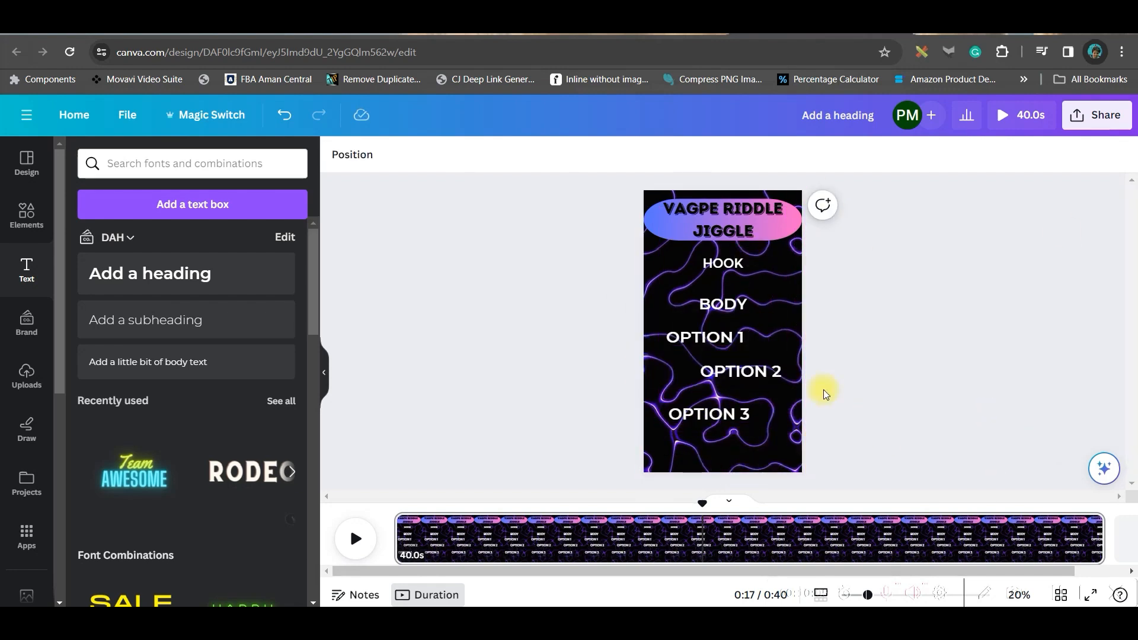
# Group the title text with its gradient shape
pyautogui.click(728, 226)
pyautogui.moveTo(872, 259); pyautogui.dragTo(779, 219)
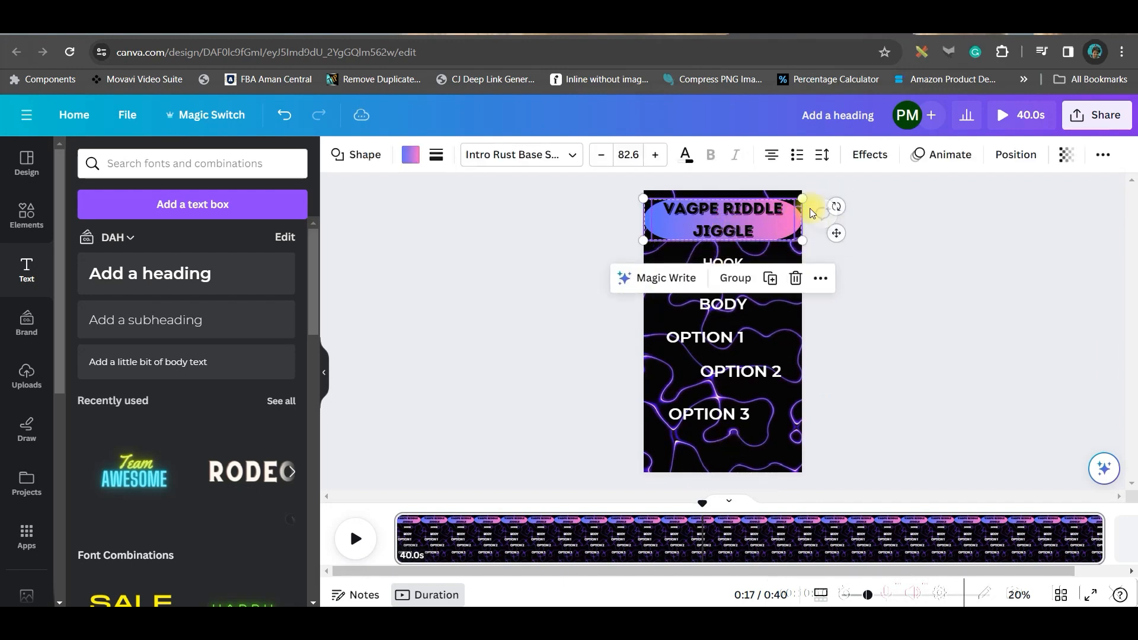
pyautogui.click(732, 281)
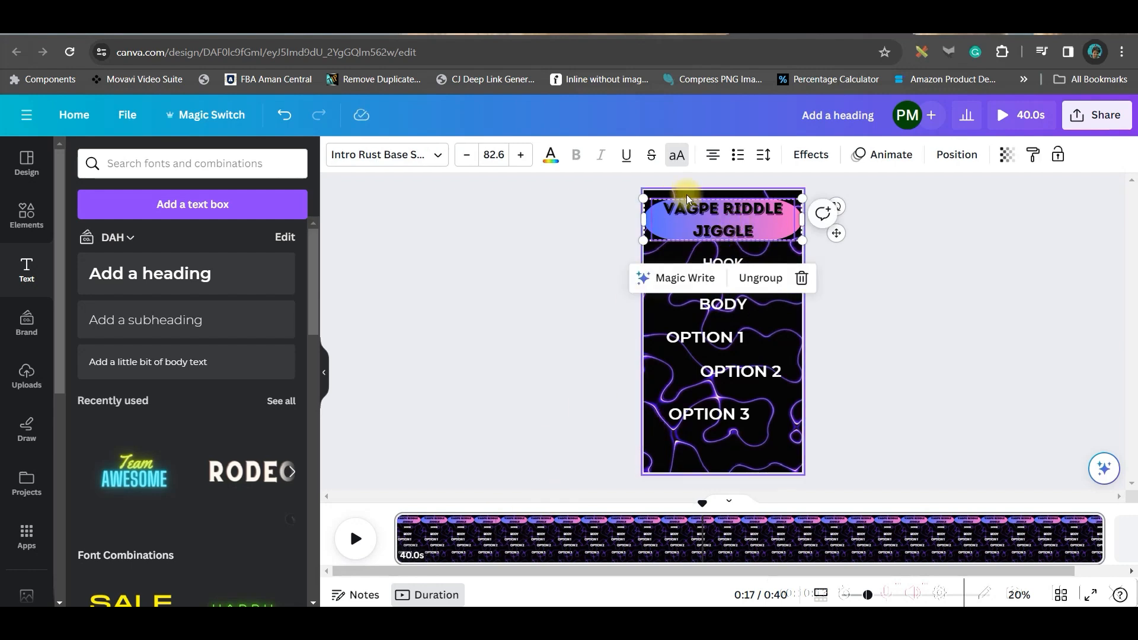
# Show the timing of the title group and of the BODY text on the timeline
pyautogui.rightClick(711, 225)
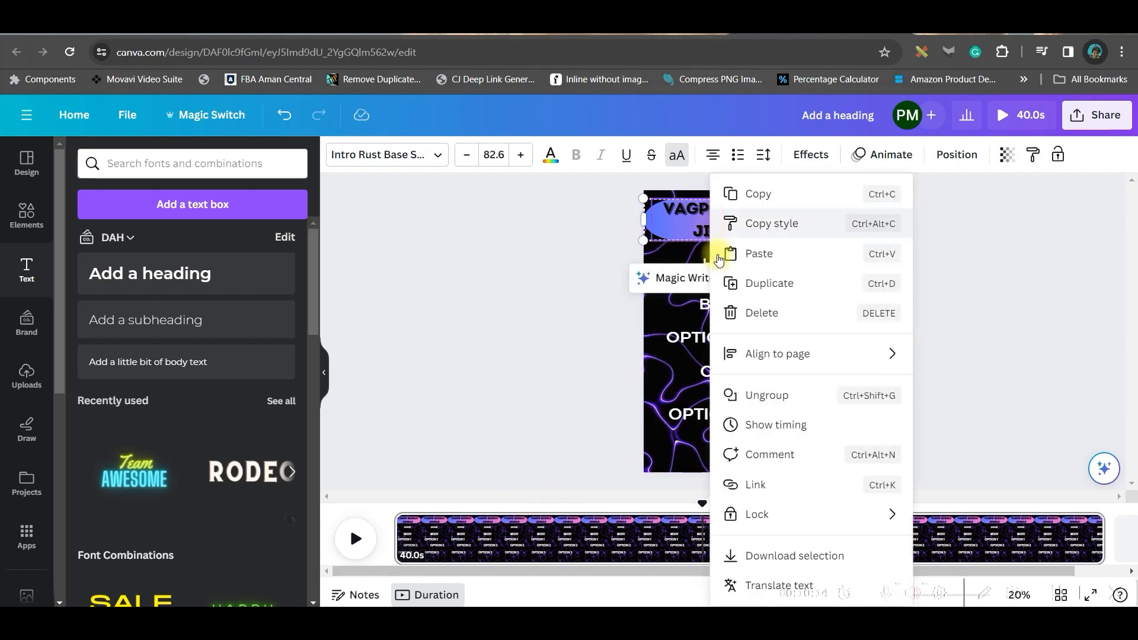
pyautogui.click(800, 425)
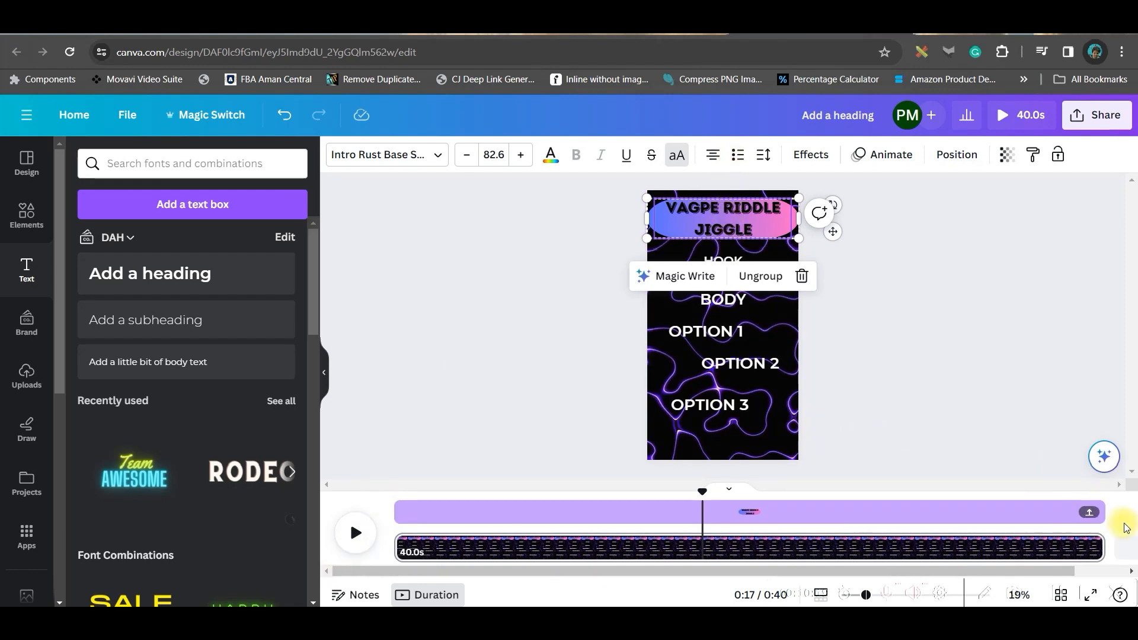
pyautogui.click(735, 299)
pyautogui.click(968, 322)
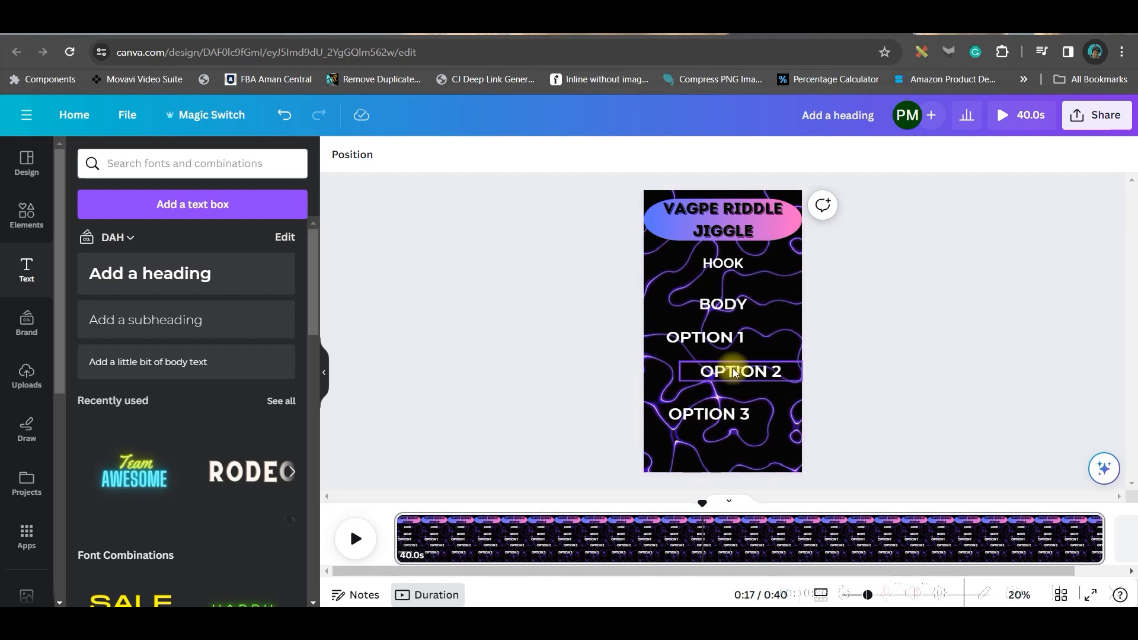
pyautogui.click(732, 304)
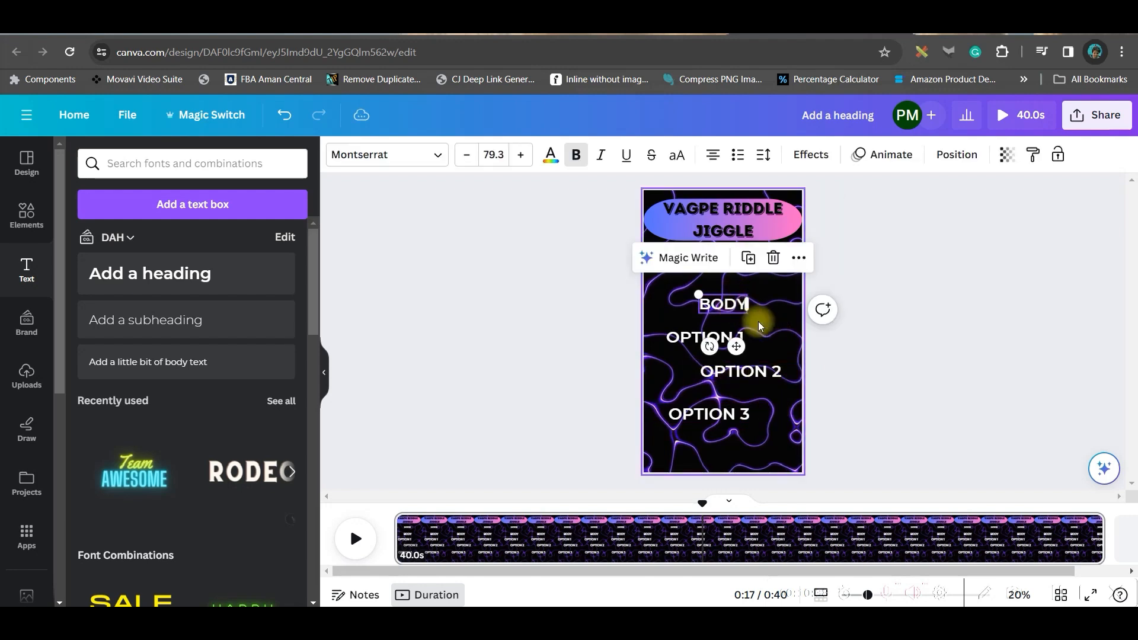
pyautogui.rightClick(733, 303)
pyautogui.click(794, 423)
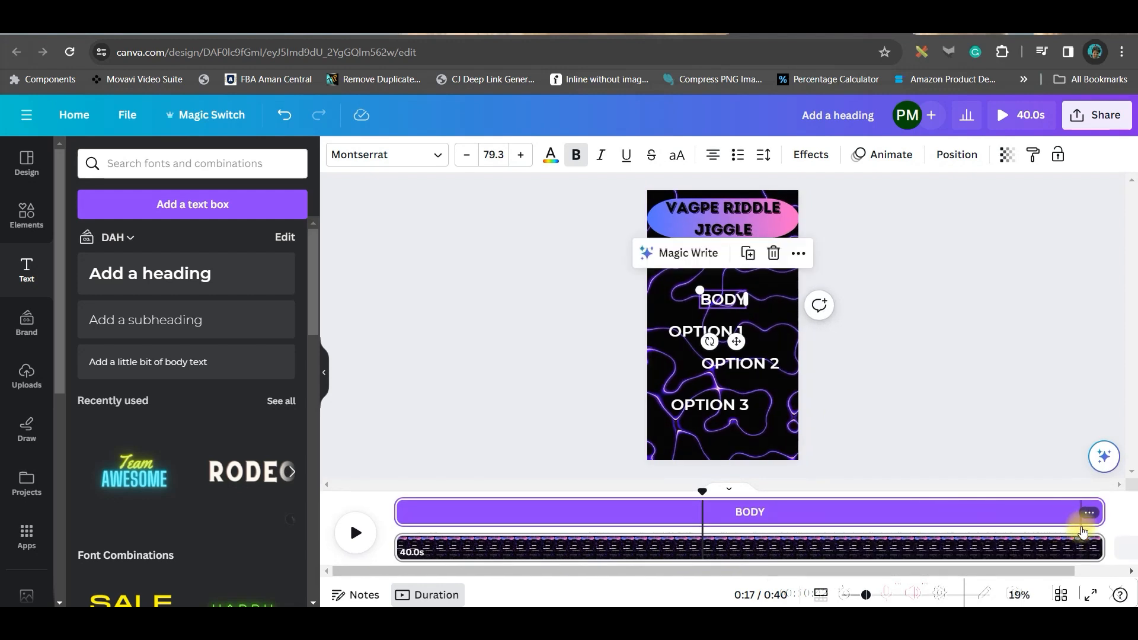
# Space the options further down the page and trim OPTION 3's timing to start at about 0:07 and end before the clip does
pyautogui.click(744, 452)
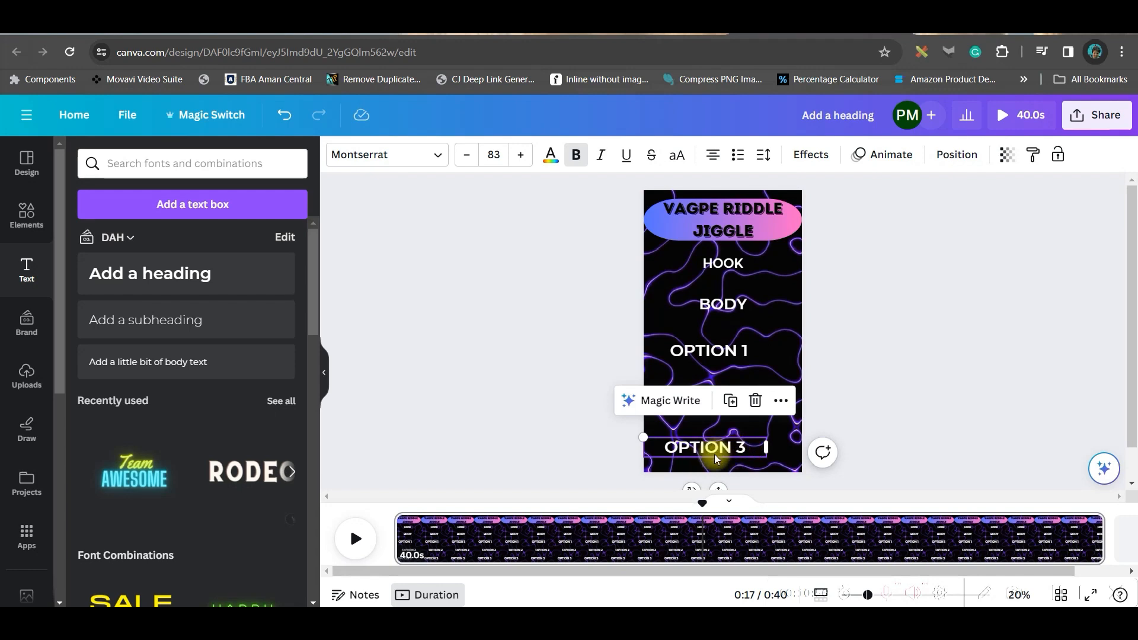
pyautogui.rightClick(719, 447)
pyautogui.click(797, 425)
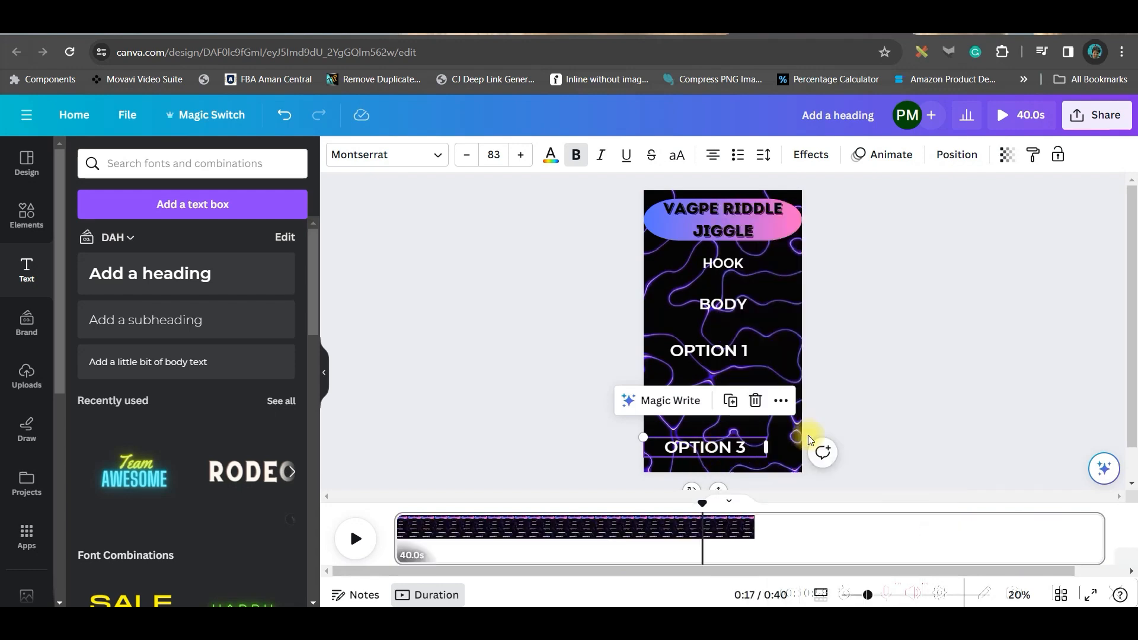
pyautogui.moveTo(402, 510); pyautogui.dragTo(1005, 516)
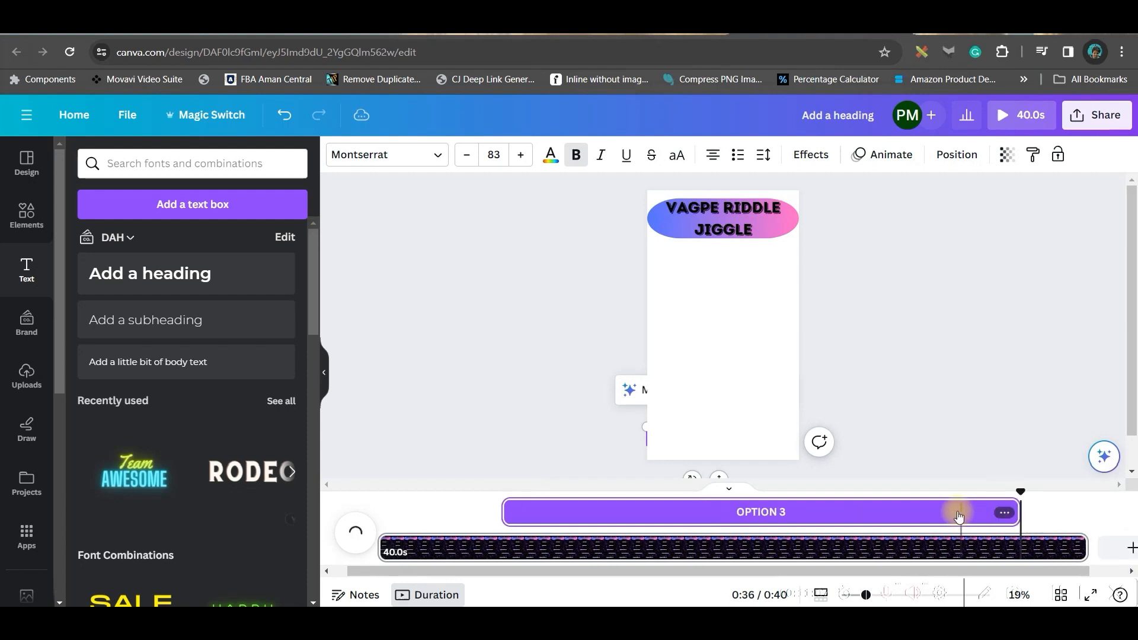
pyautogui.click(737, 358)
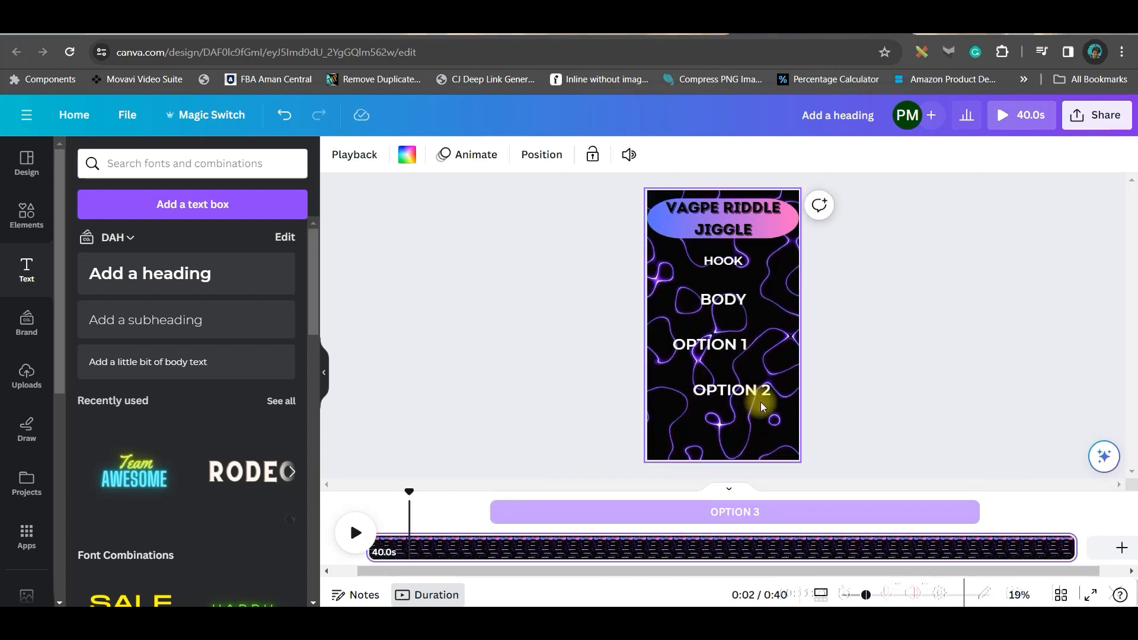
# Trim OPTION 2's timing to start shortly after OPTION 3 and end at about 0:34
pyautogui.click(762, 398)
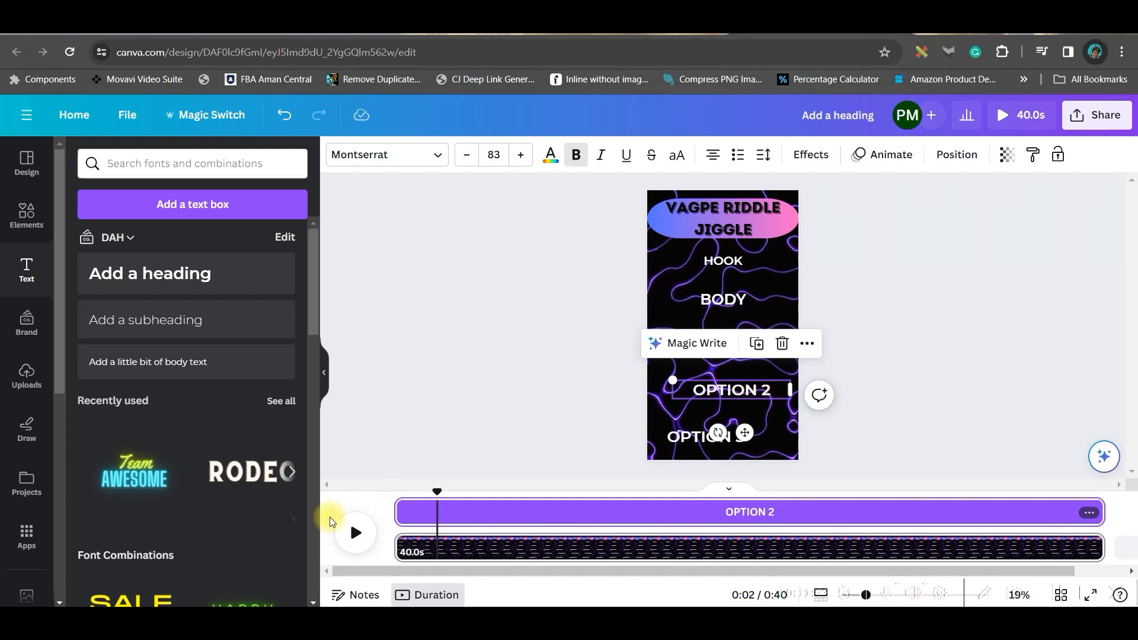
pyautogui.click(691, 437)
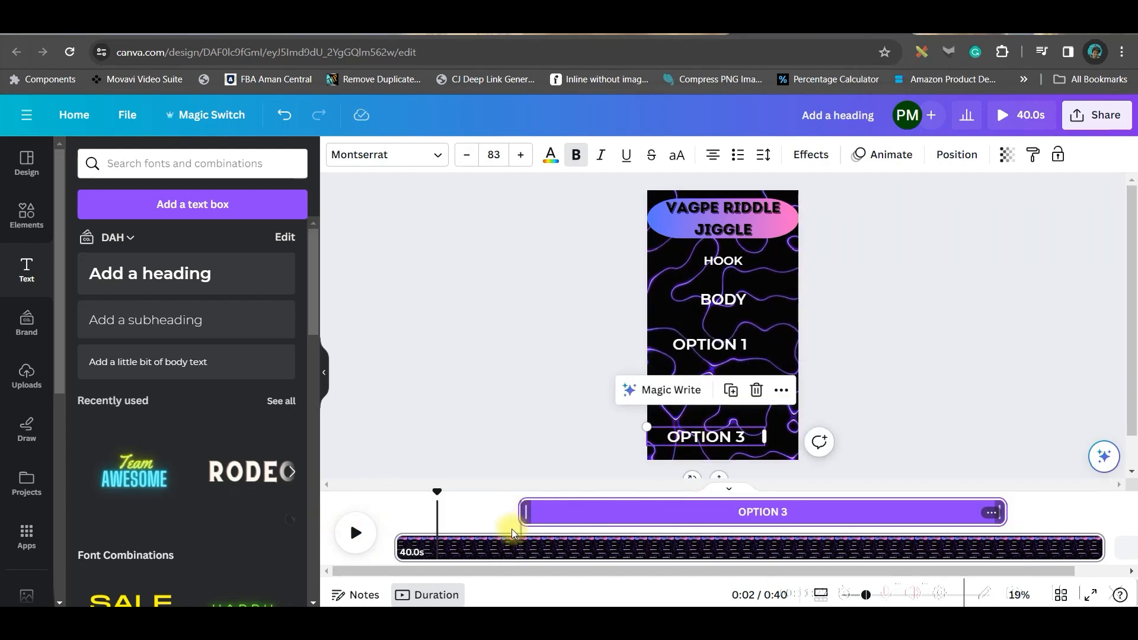
pyautogui.moveTo(438, 494); pyautogui.dragTo(520, 490)
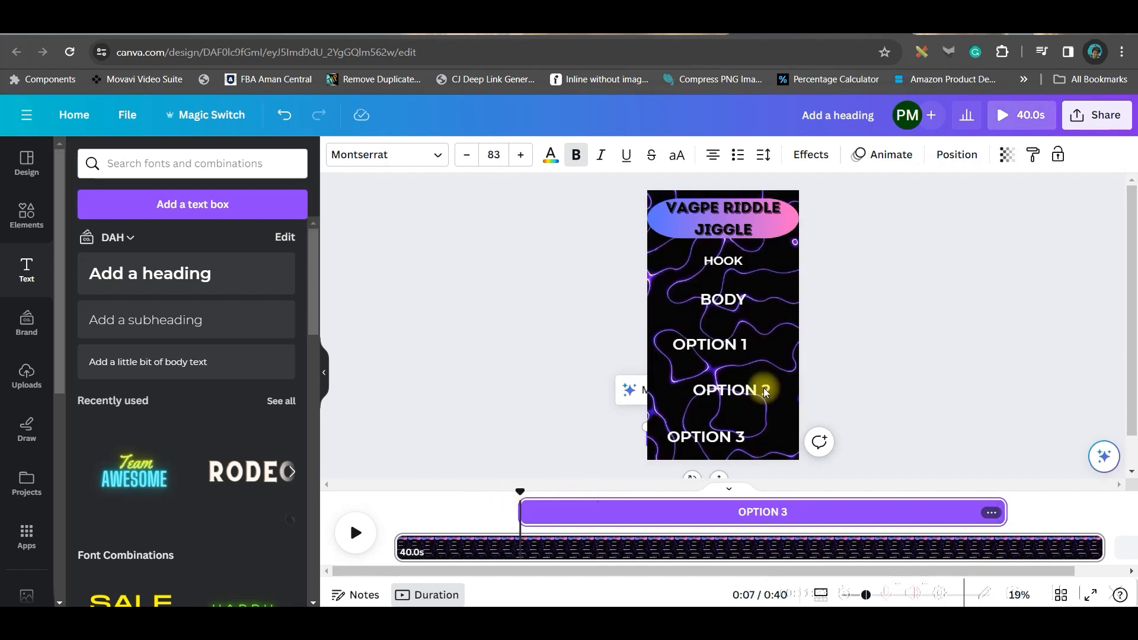
pyautogui.click(765, 392)
pyautogui.moveTo(404, 507); pyautogui.dragTo(588, 511)
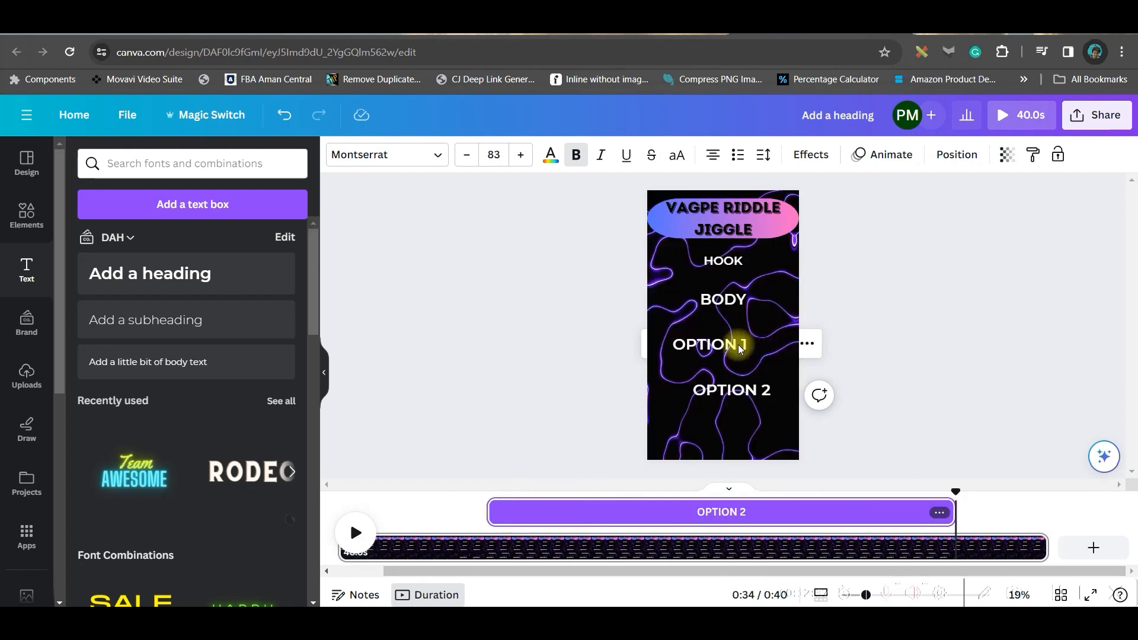
# Trim OPTION 1's timing so it starts at about 0:10
pyautogui.click(739, 344)
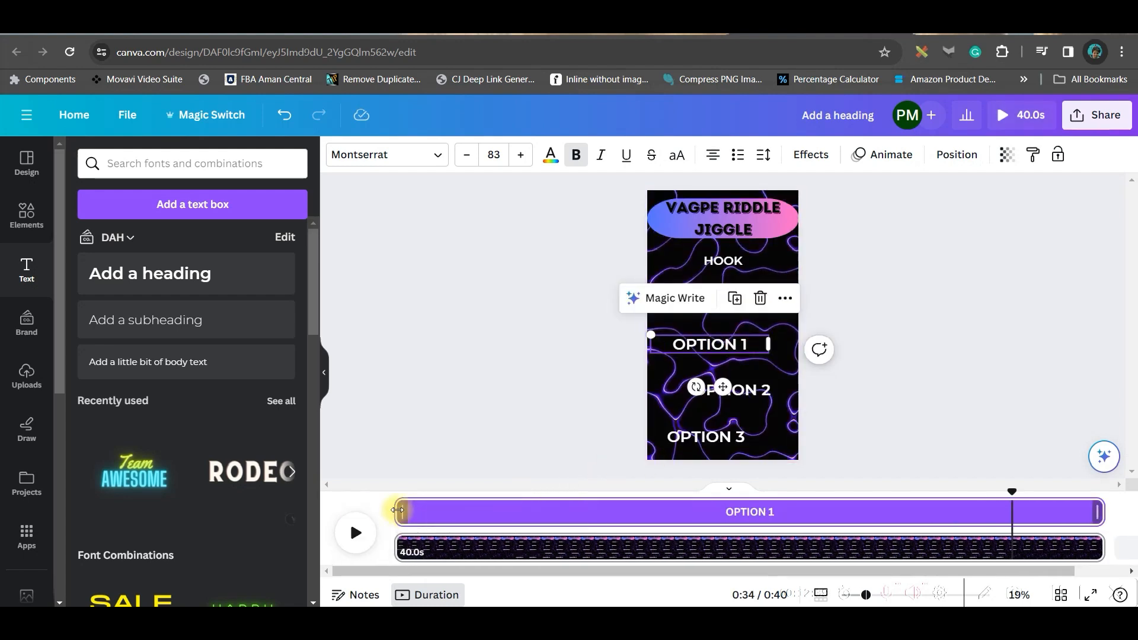
pyautogui.moveTo(409, 508); pyautogui.dragTo(637, 523)
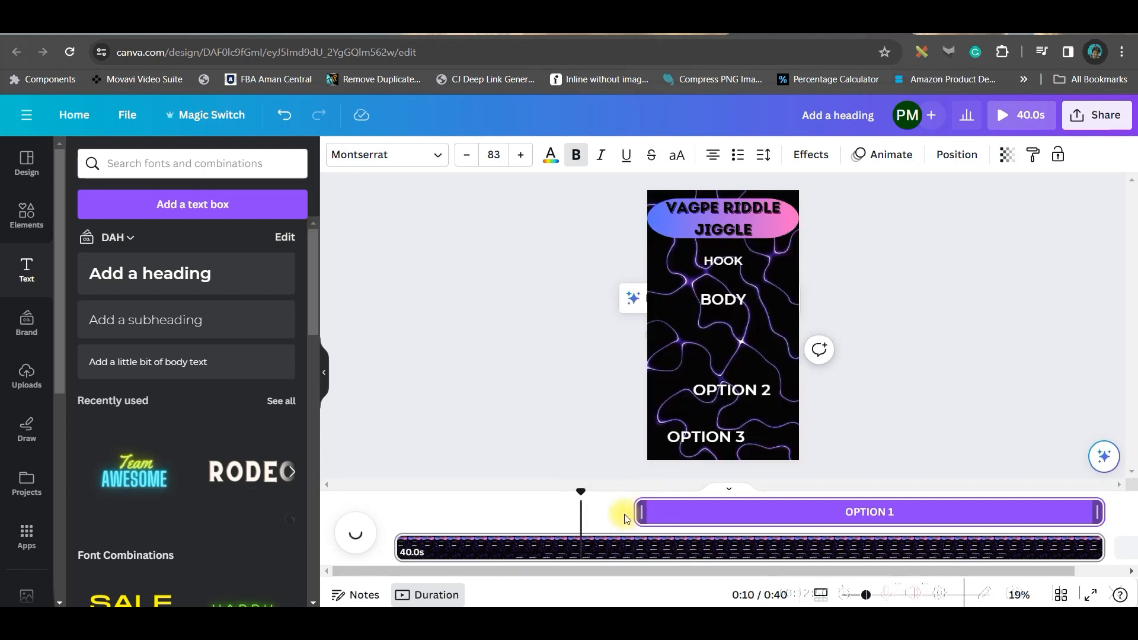
pyautogui.moveTo(630, 514); pyautogui.dragTo(583, 514)
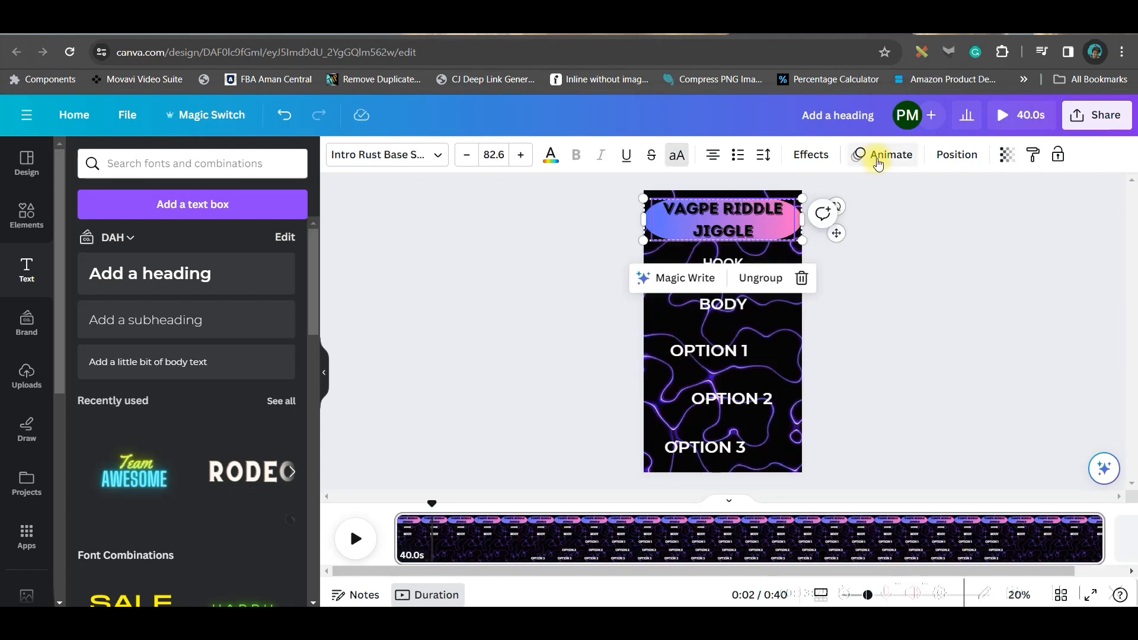
# Apply the Pop text animation to the title group
pyautogui.click(874, 156)
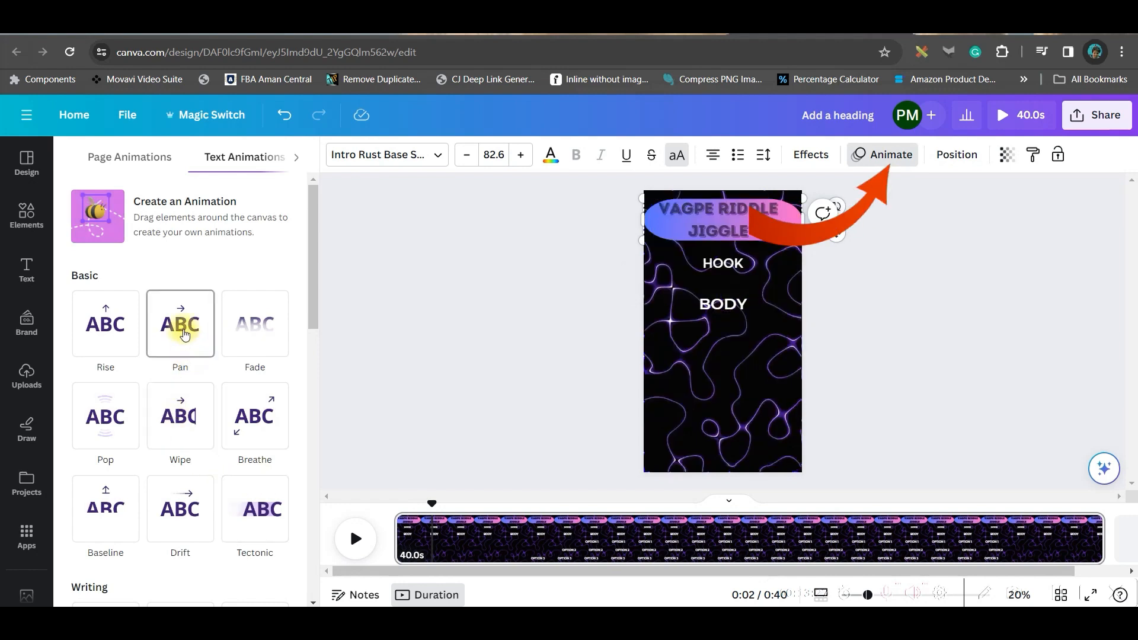
pyautogui.click(112, 432)
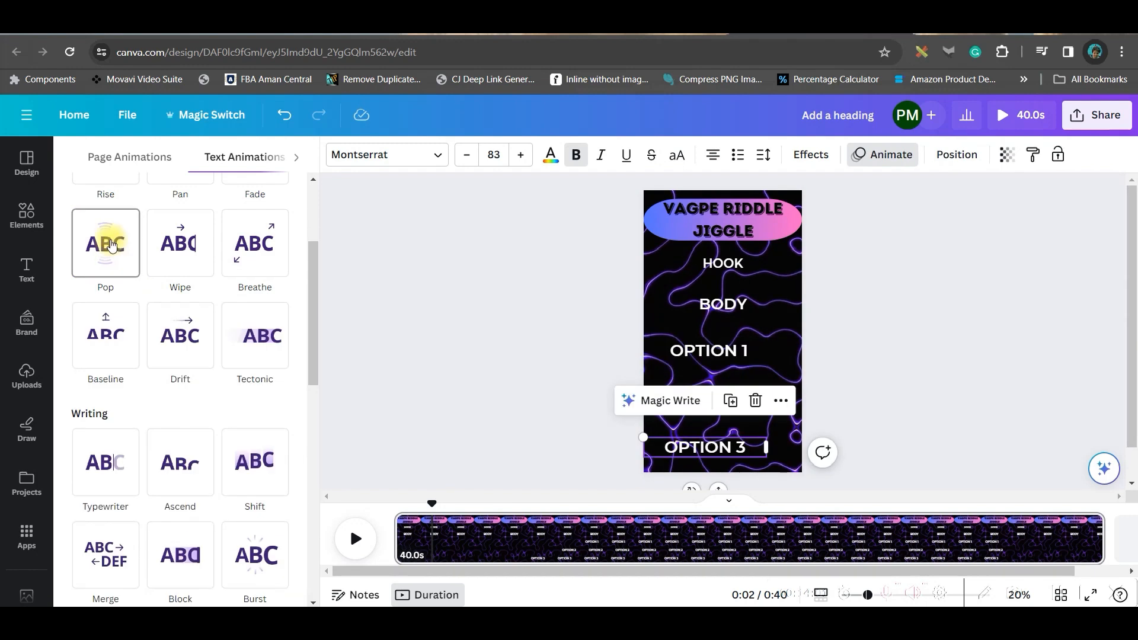
# Apply the Pop text animation to the OPTION 3 text
pyautogui.click(106, 243)
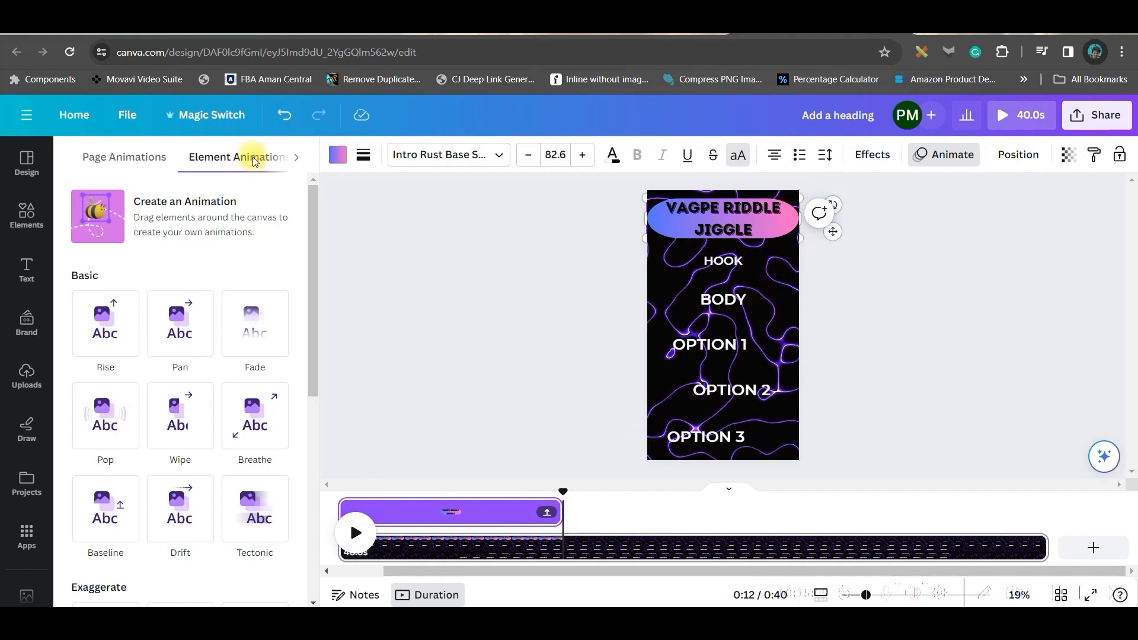
# Search the elements for TIMER and add the red 0:10 digital countdown video to the page
pyautogui.click(26, 214)
pyautogui.click(173, 166)
pyautogui.press('Return')
pyautogui.click(268, 163)
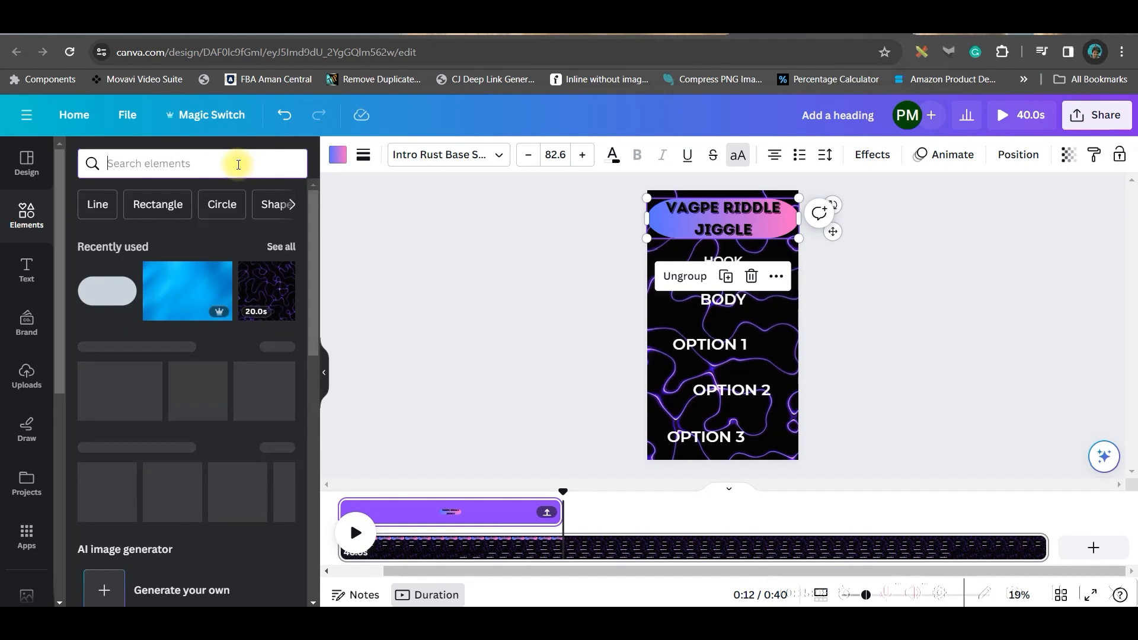
pyautogui.write('TIMER')
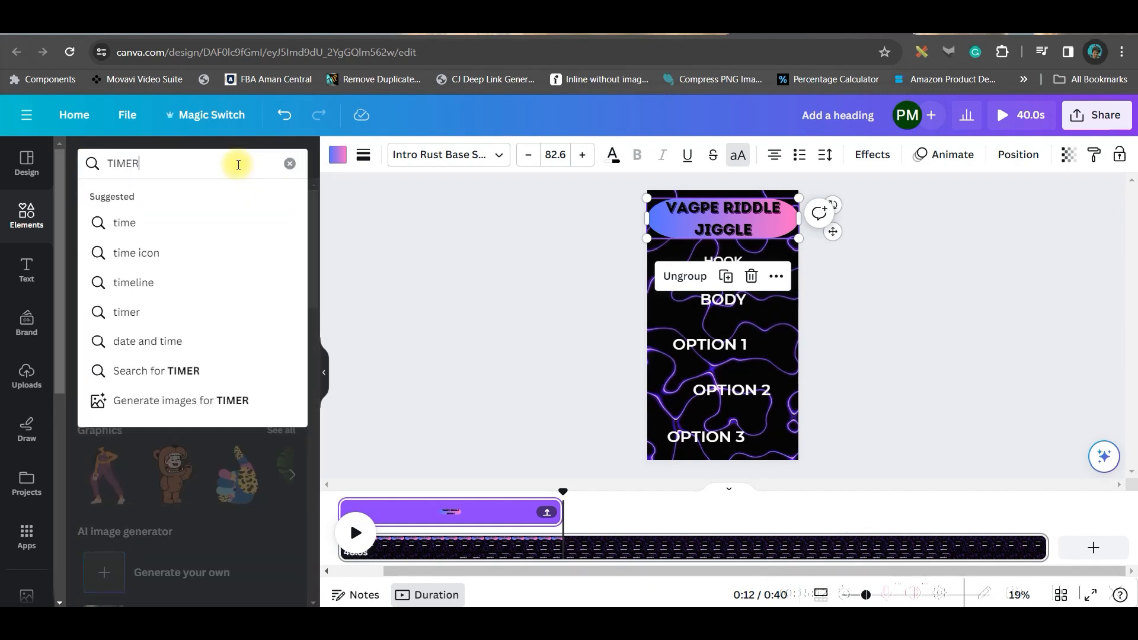
pyautogui.press('Return')
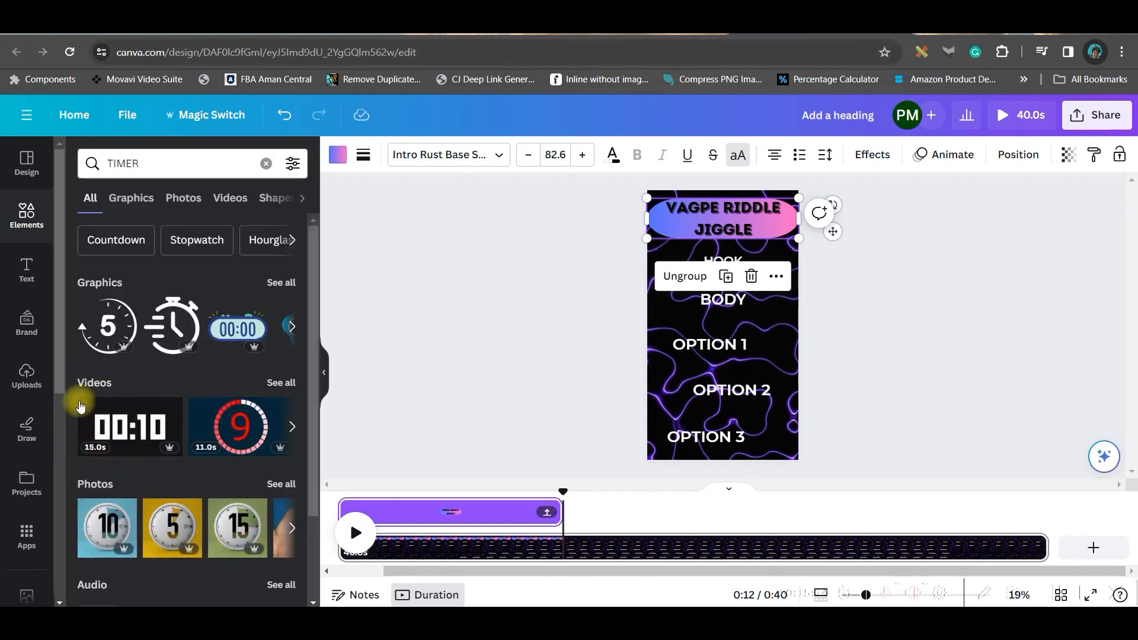
pyautogui.click(282, 383)
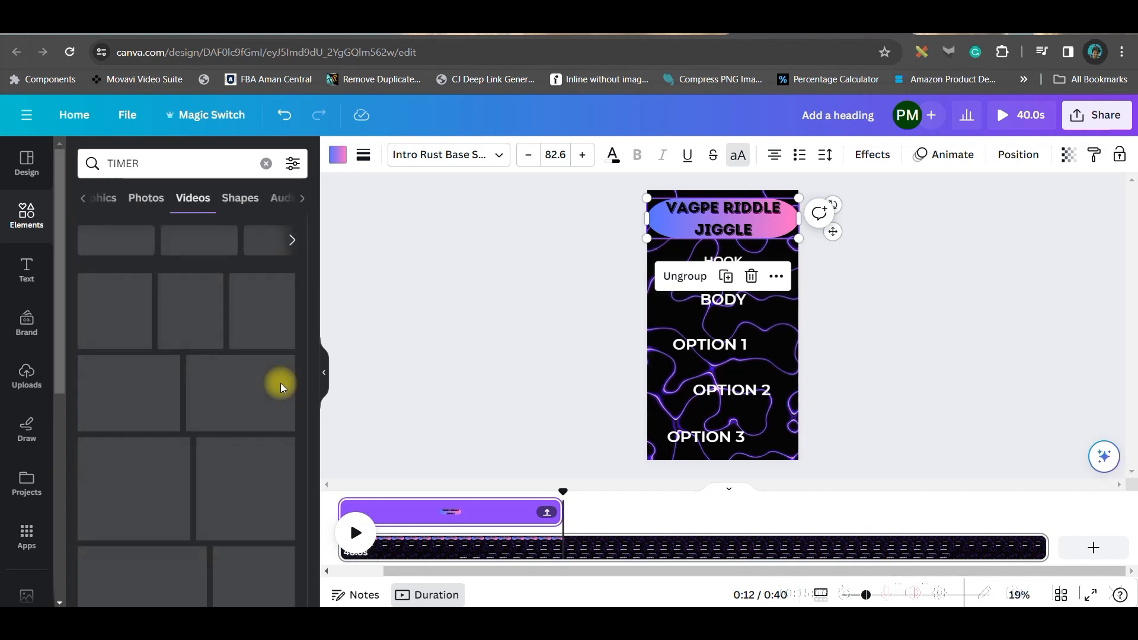
pyautogui.click(282, 388)
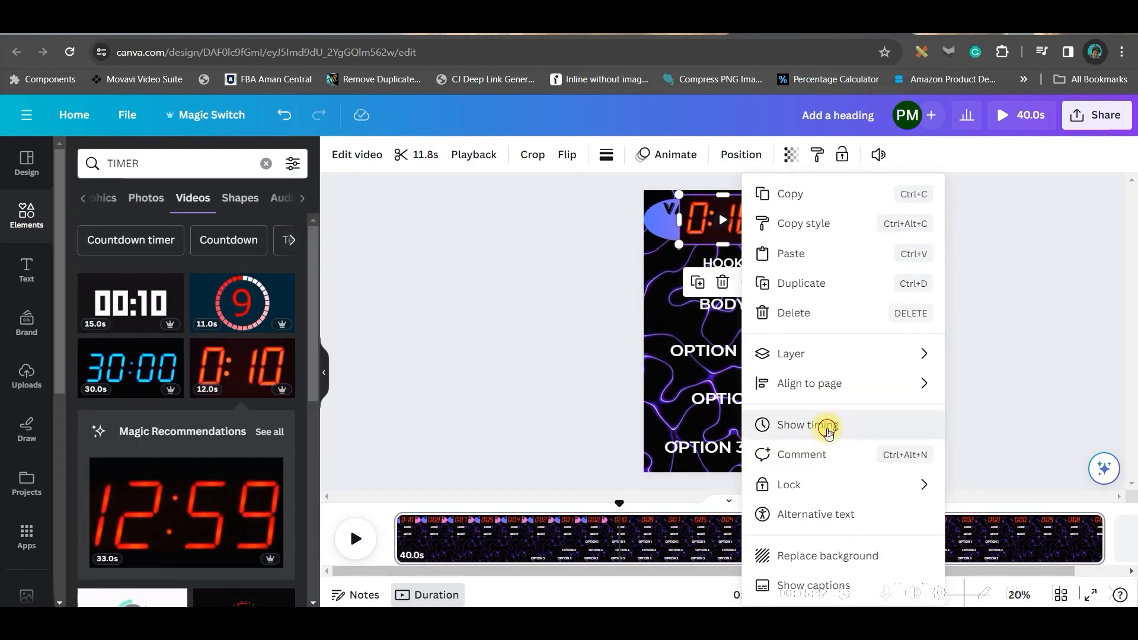
# Trim the countdown video's timing so it starts at about 0:12, where the title group ends
pyautogui.click(827, 428)
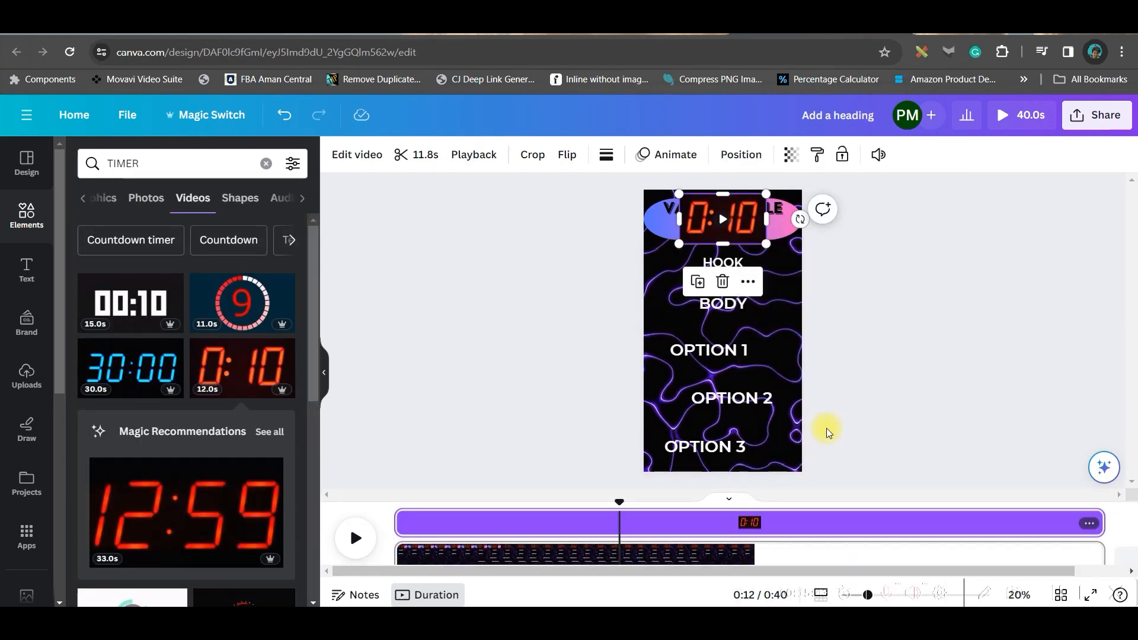
pyautogui.click(663, 220)
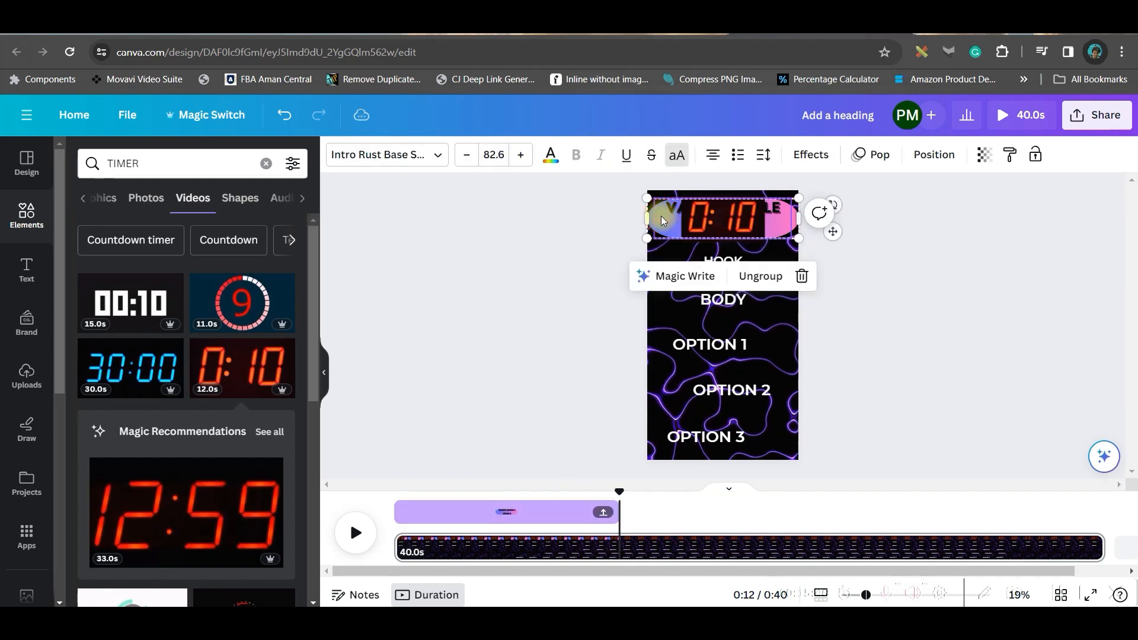
pyautogui.click(620, 496)
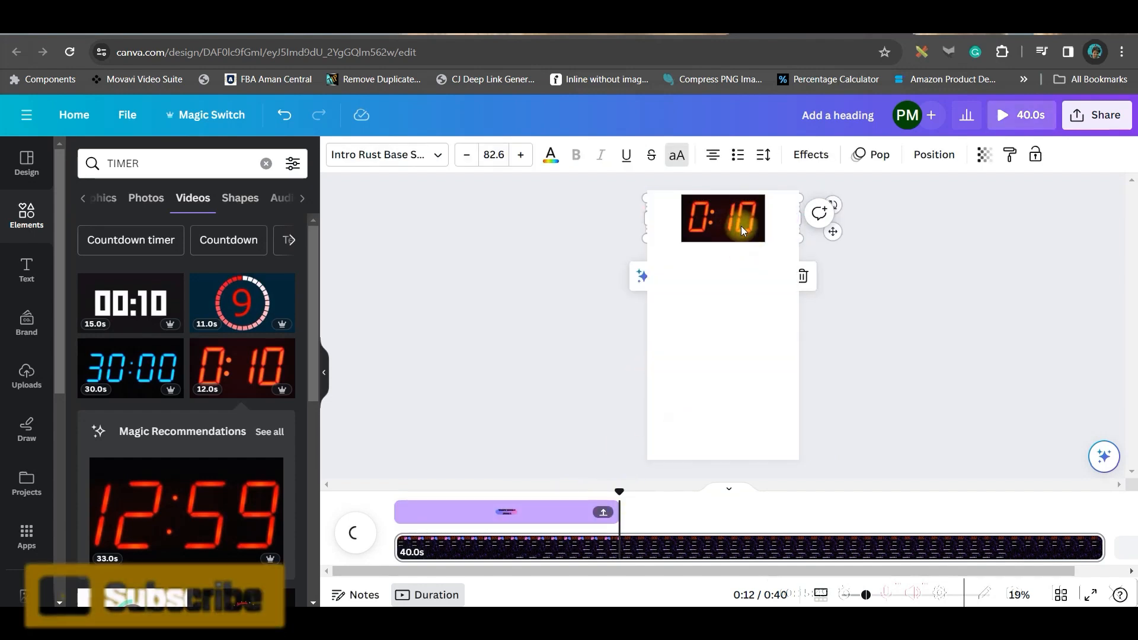
pyautogui.click(741, 225)
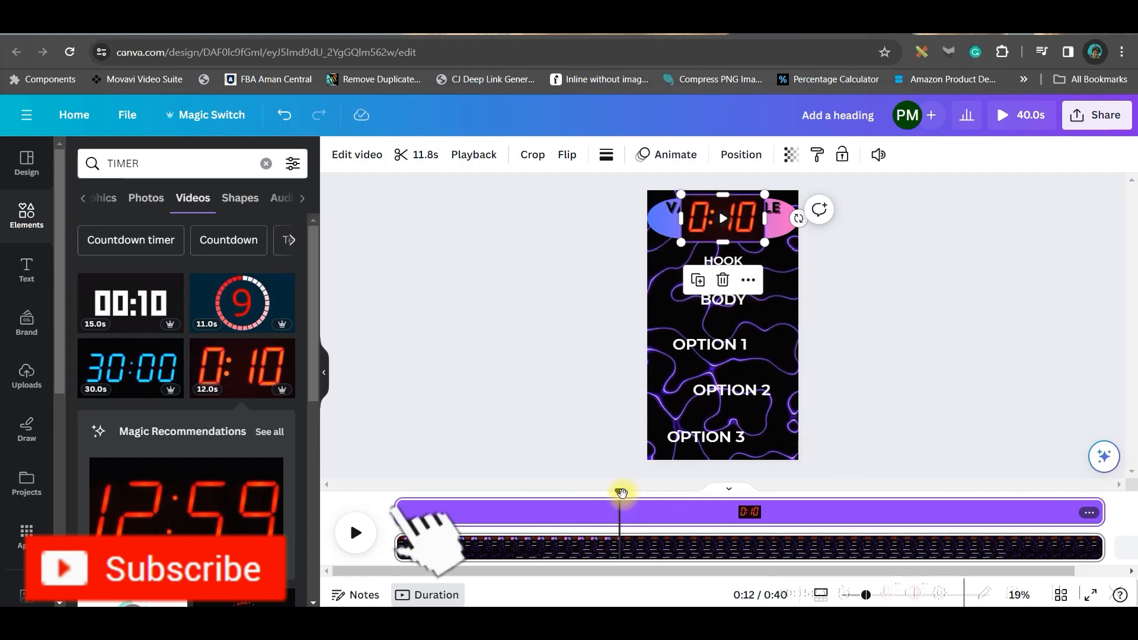
pyautogui.moveTo(402, 508); pyautogui.dragTo(625, 519)
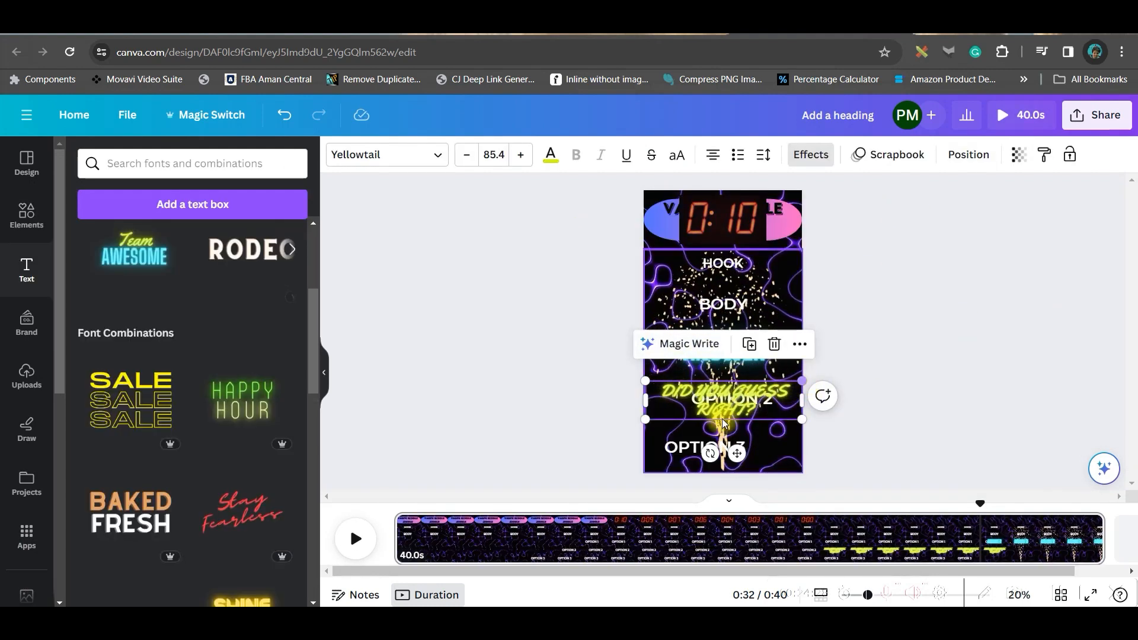
# List the page's layers and select the OPTION 2 layer
pyautogui.click(968, 155)
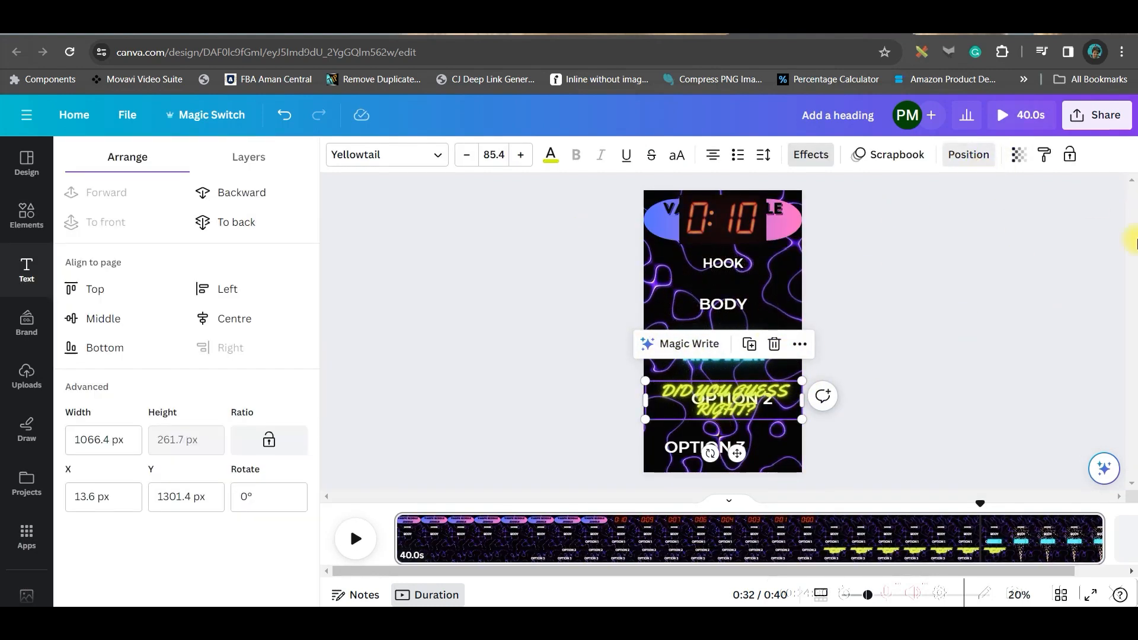
pyautogui.click(245, 155)
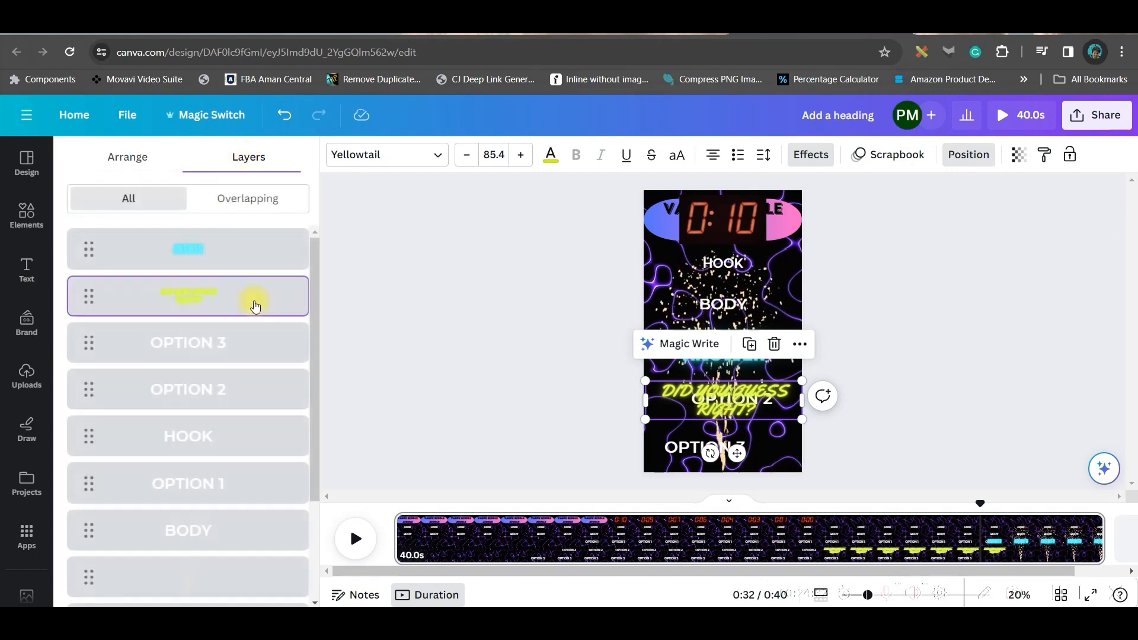
pyautogui.click(230, 389)
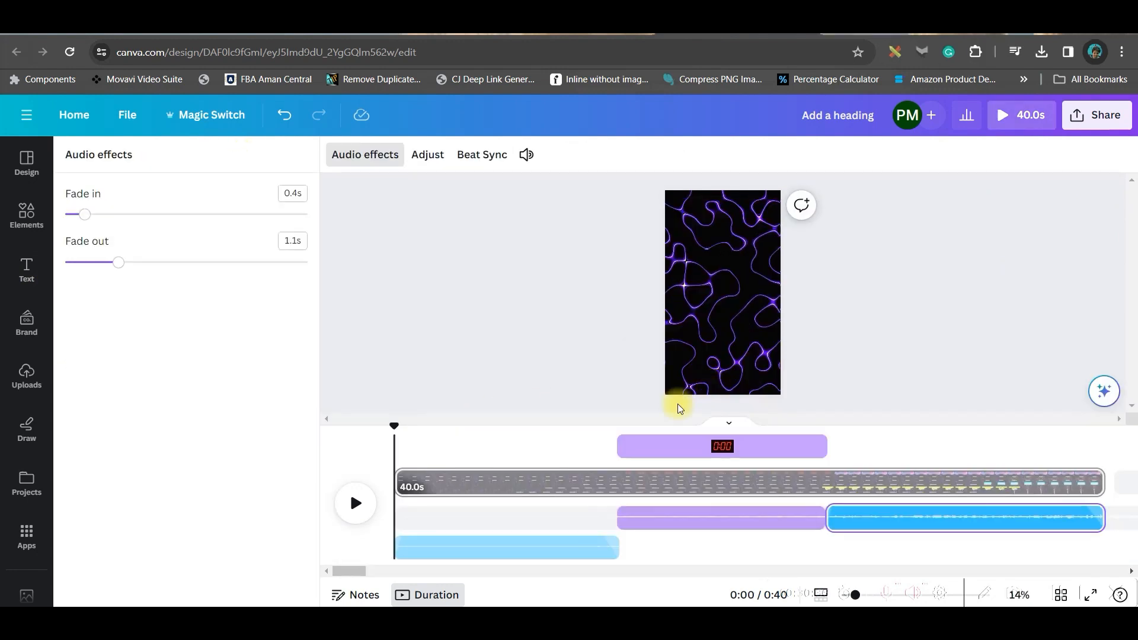
# Search the apps for Bulk Create and open the Bulk create app
pyautogui.scroll(-3, 25, 399)
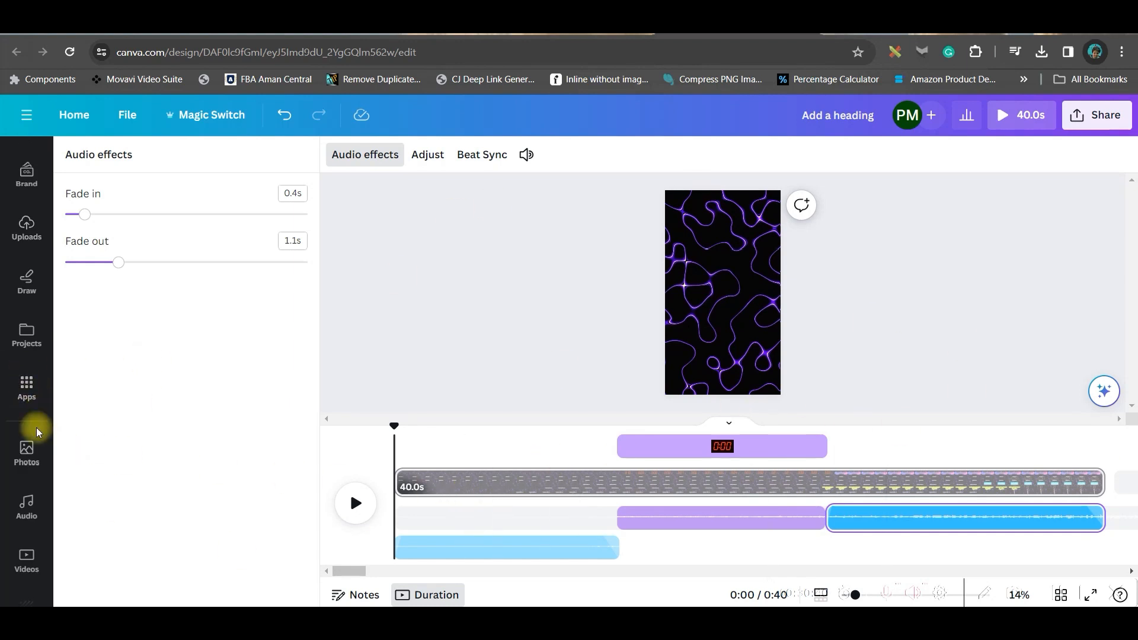
pyautogui.click(27, 386)
pyautogui.click(166, 163)
pyautogui.write('B')
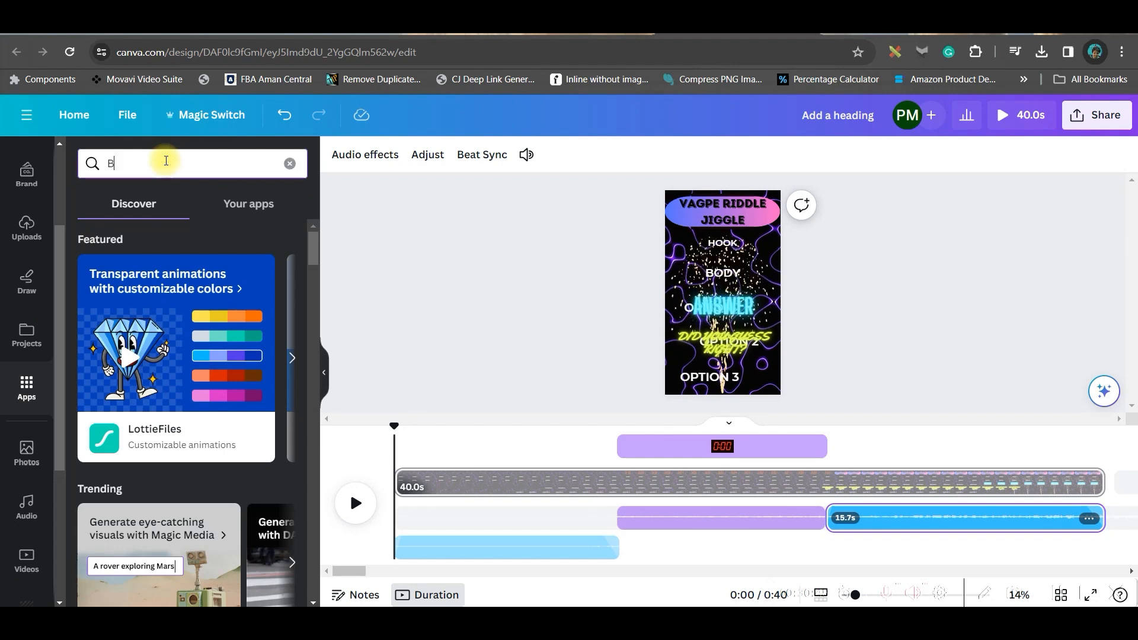
pyautogui.write('ulk Create')
pyautogui.press('Return')
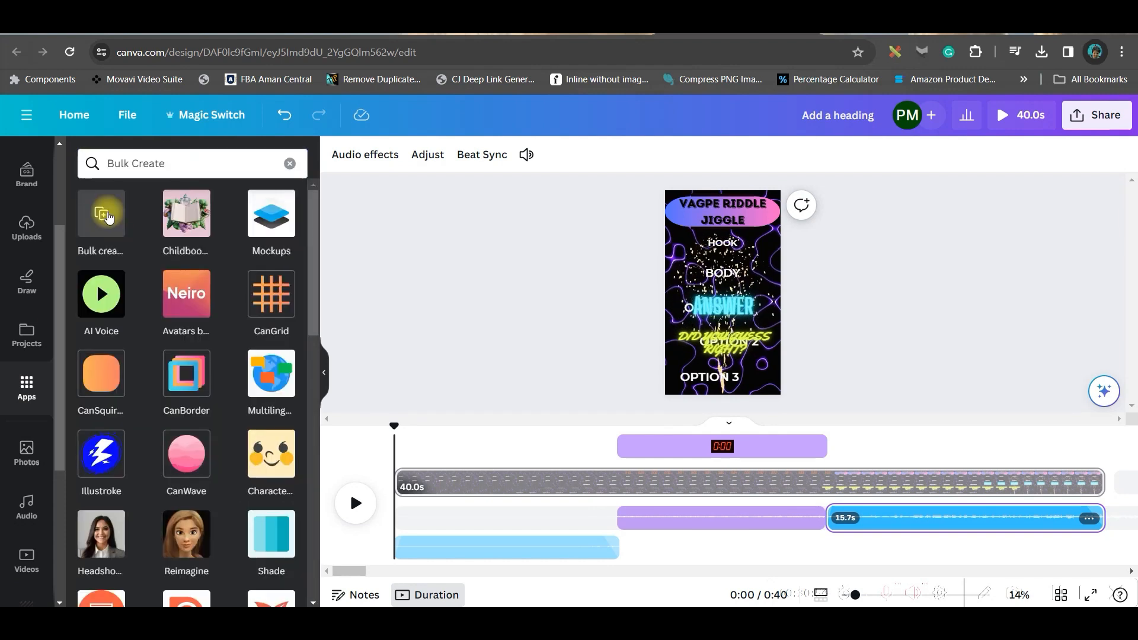
pyautogui.click(107, 217)
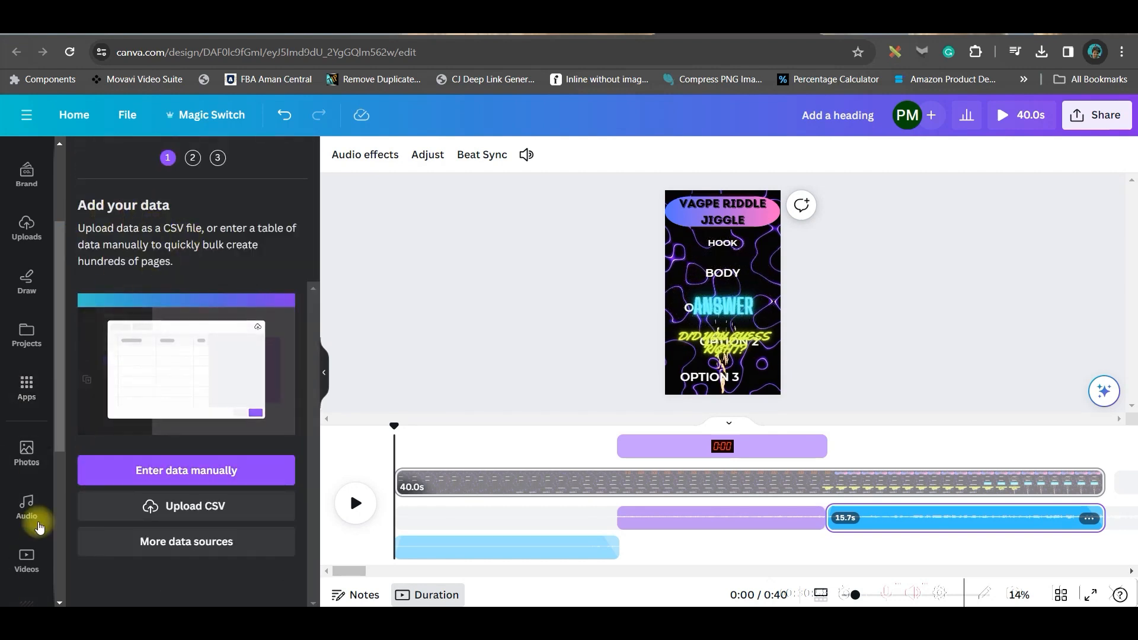
# Upload the riddle CSV file from the Desktop as the bulk creation data
pyautogui.scroll(-4, 42, 456)
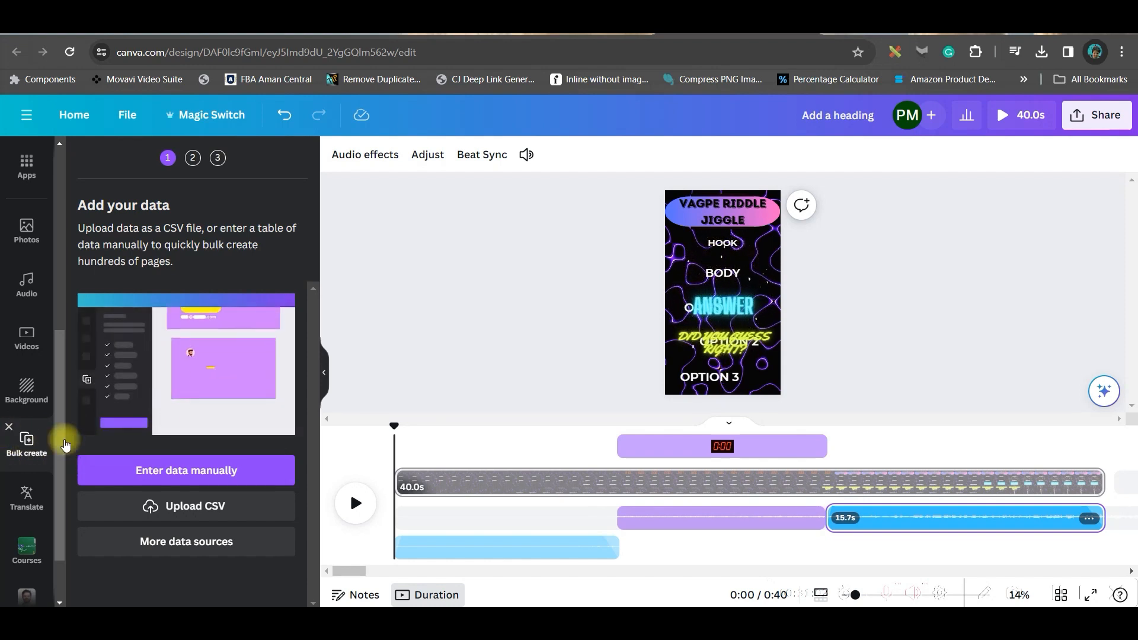
pyautogui.click(194, 507)
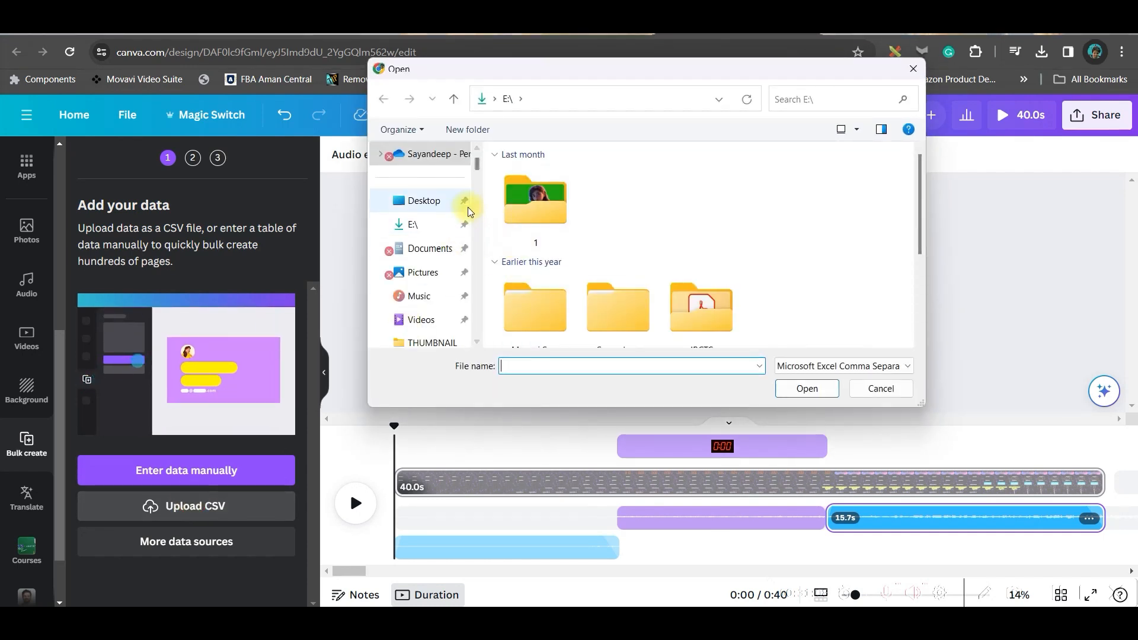
pyautogui.click(439, 205)
pyautogui.click(570, 226)
pyautogui.click(806, 388)
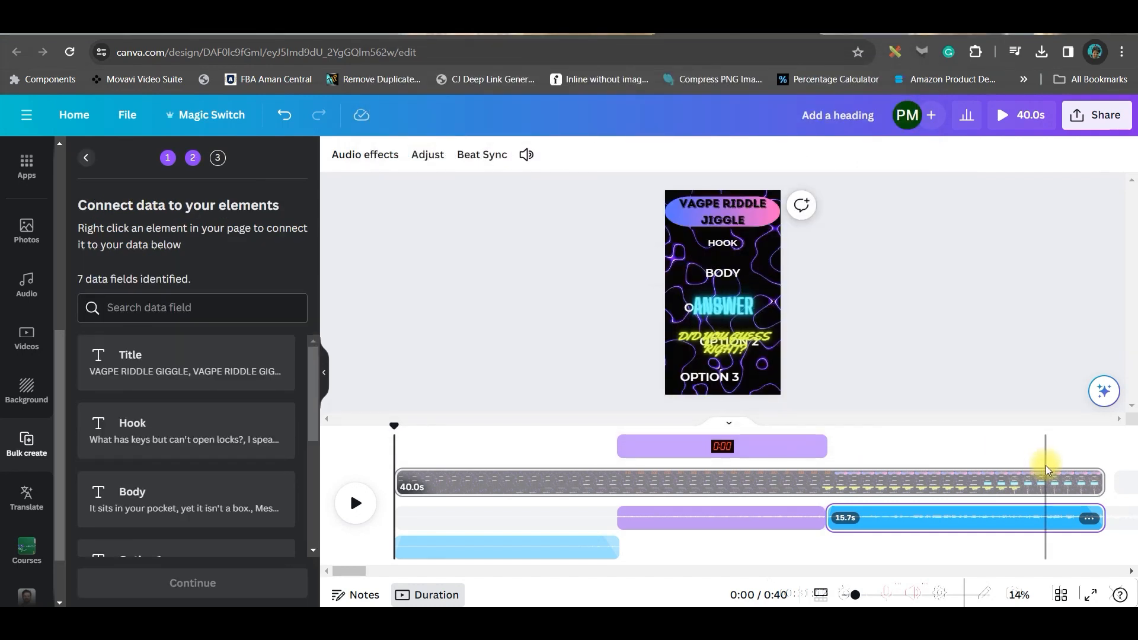
# Connect the title text at the head of the page to the Title data field
pyautogui.click(705, 210)
pyautogui.rightClick(735, 212)
pyautogui.click(813, 352)
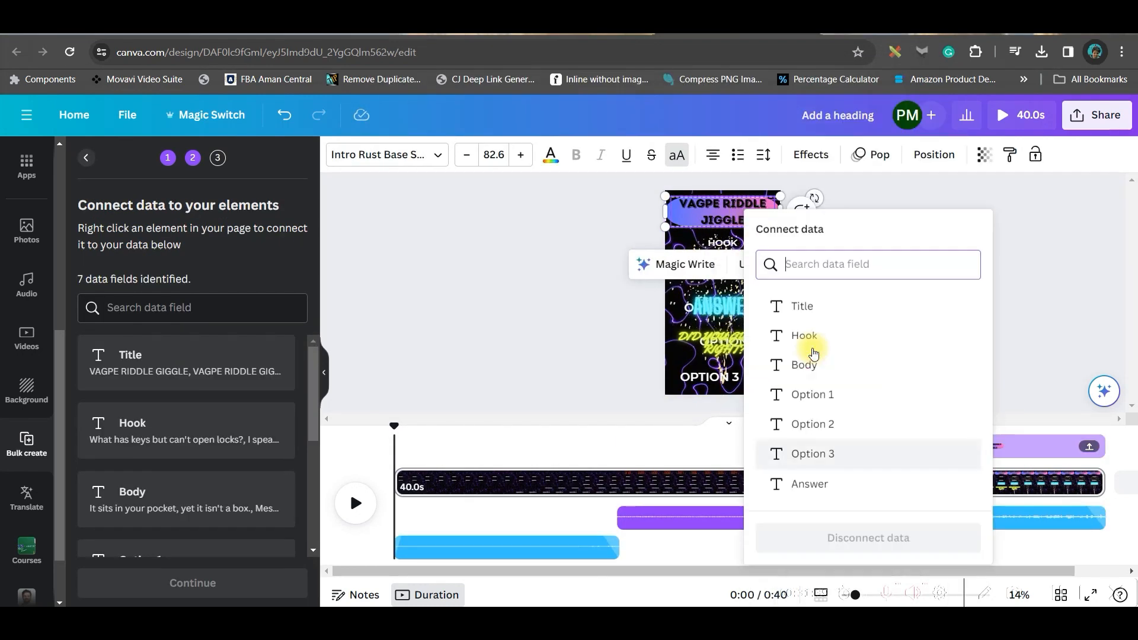
pyautogui.click(801, 308)
# Connect the HOOK text to the Hook data field
pyautogui.click(713, 243)
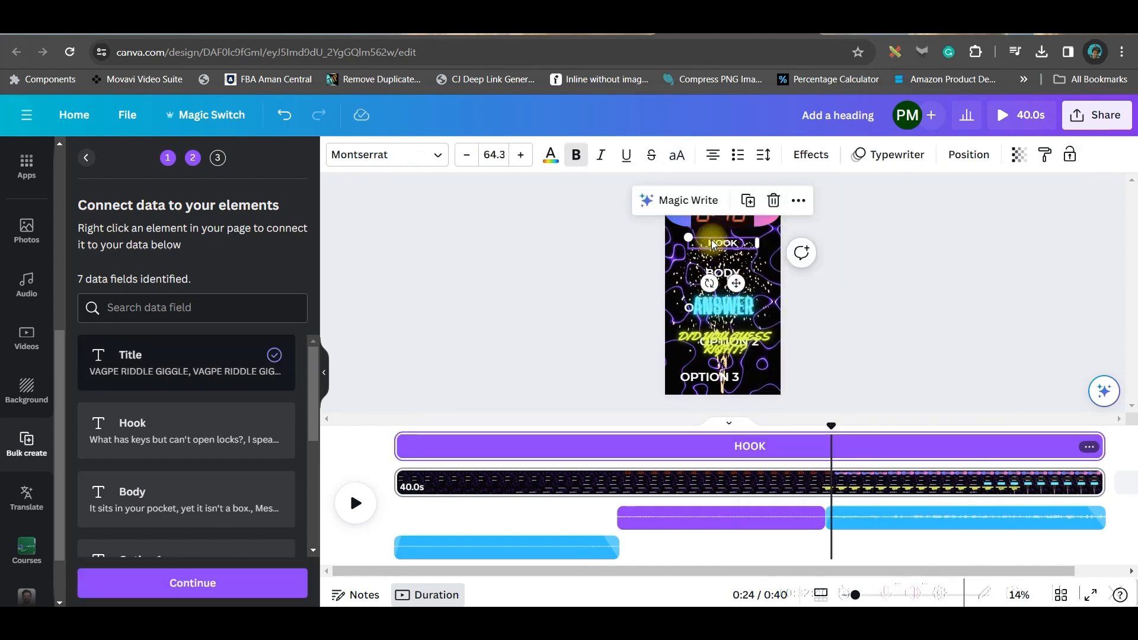
pyautogui.rightClick(714, 244)
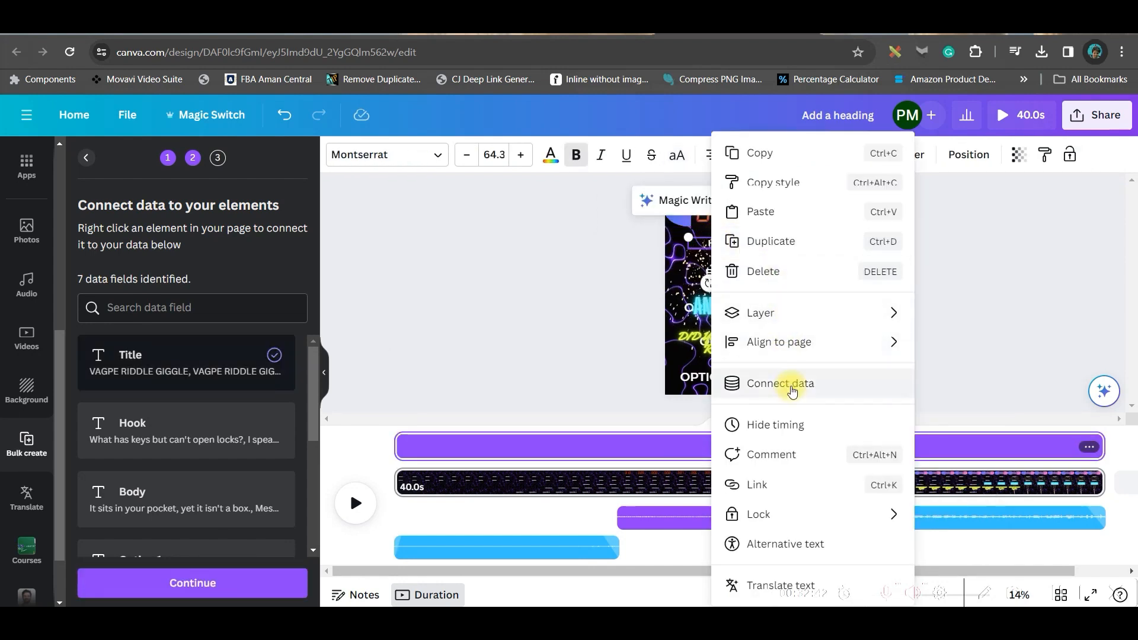
pyautogui.click(788, 383)
pyautogui.click(783, 365)
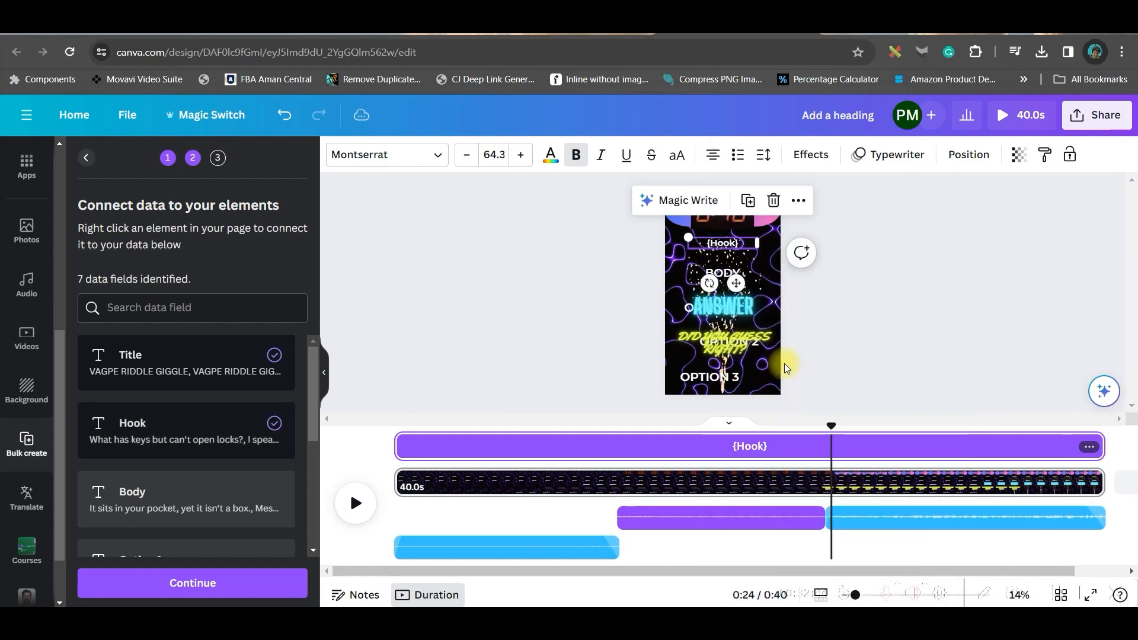
# Connect the BODY text to the Body data field
pyautogui.click(736, 273)
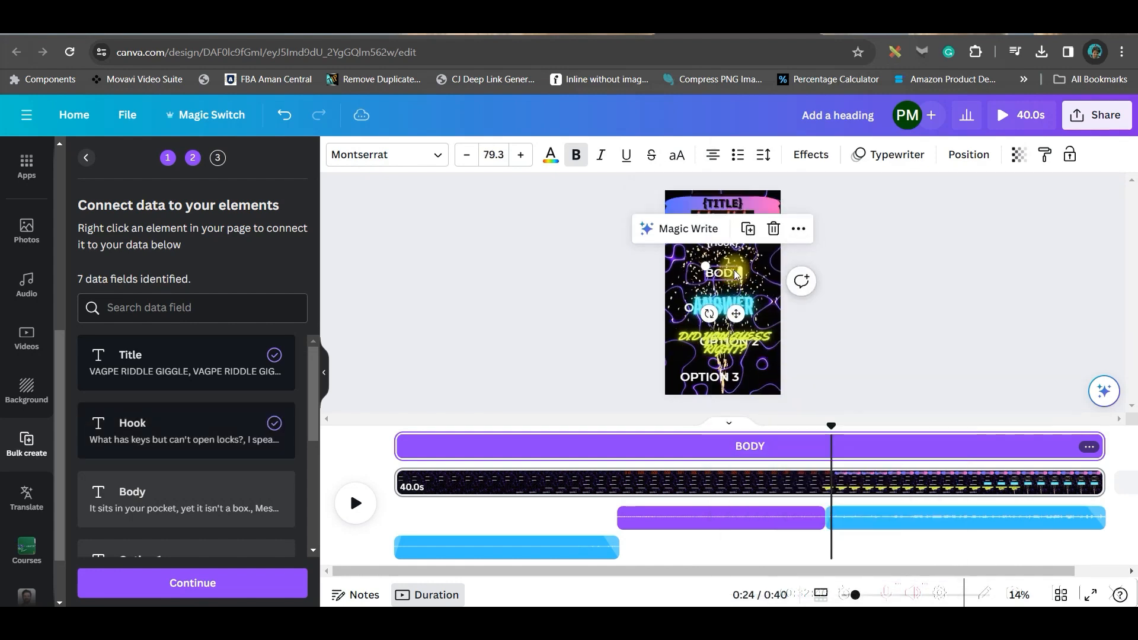
pyautogui.rightClick(735, 274)
pyautogui.click(813, 382)
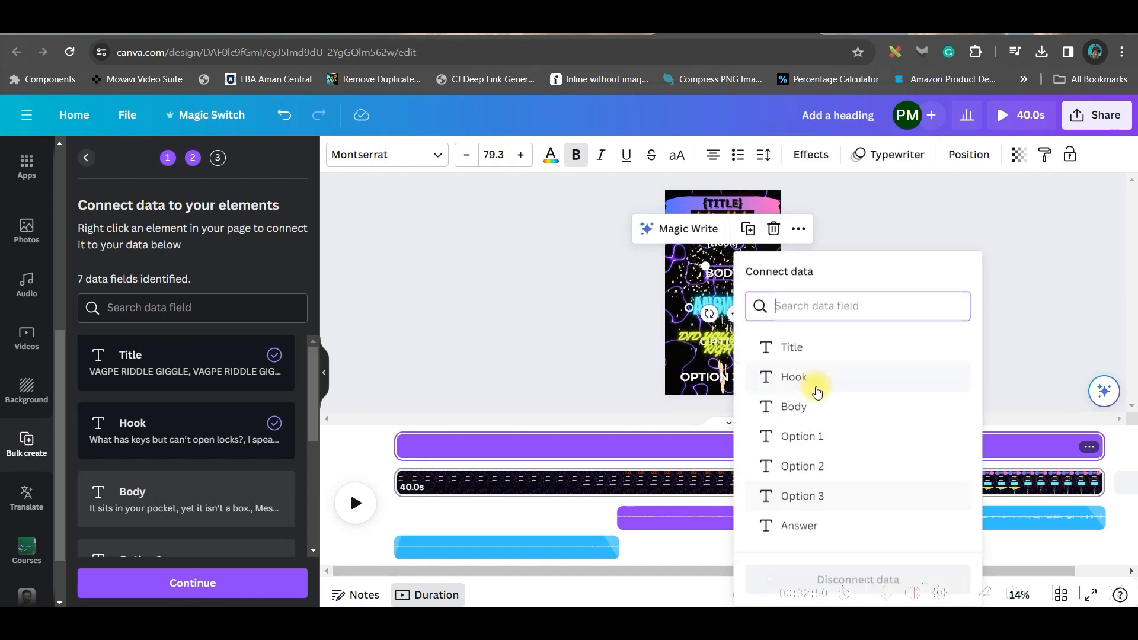
pyautogui.click(811, 408)
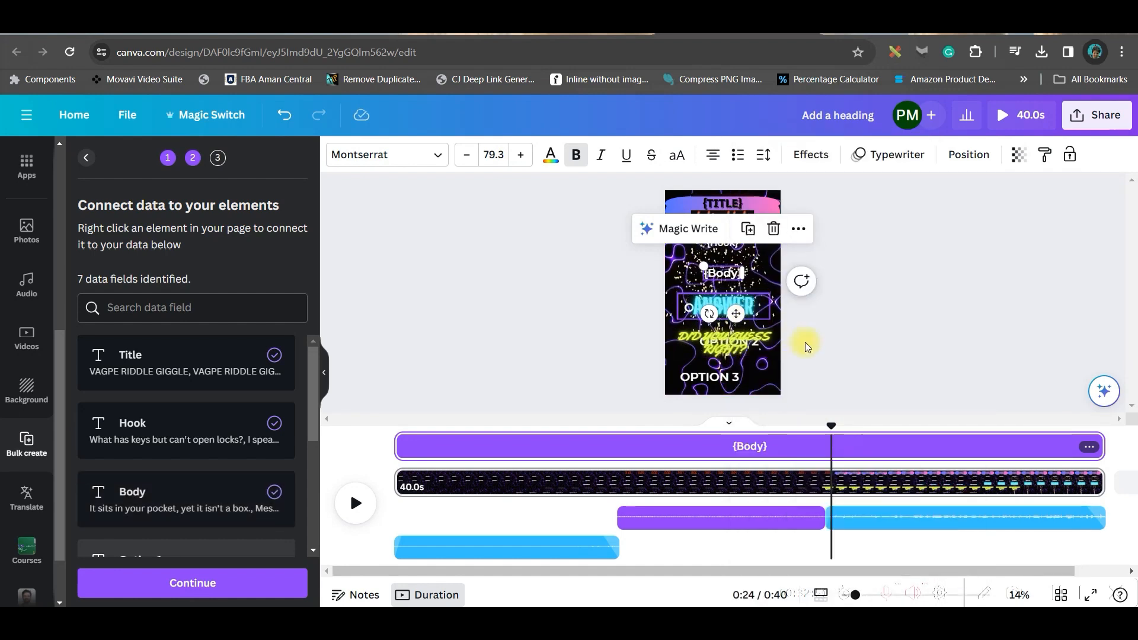
# Connect the OPTION 1 text to the Option 1 data field
pyautogui.click(676, 302)
pyautogui.rightClick(676, 302)
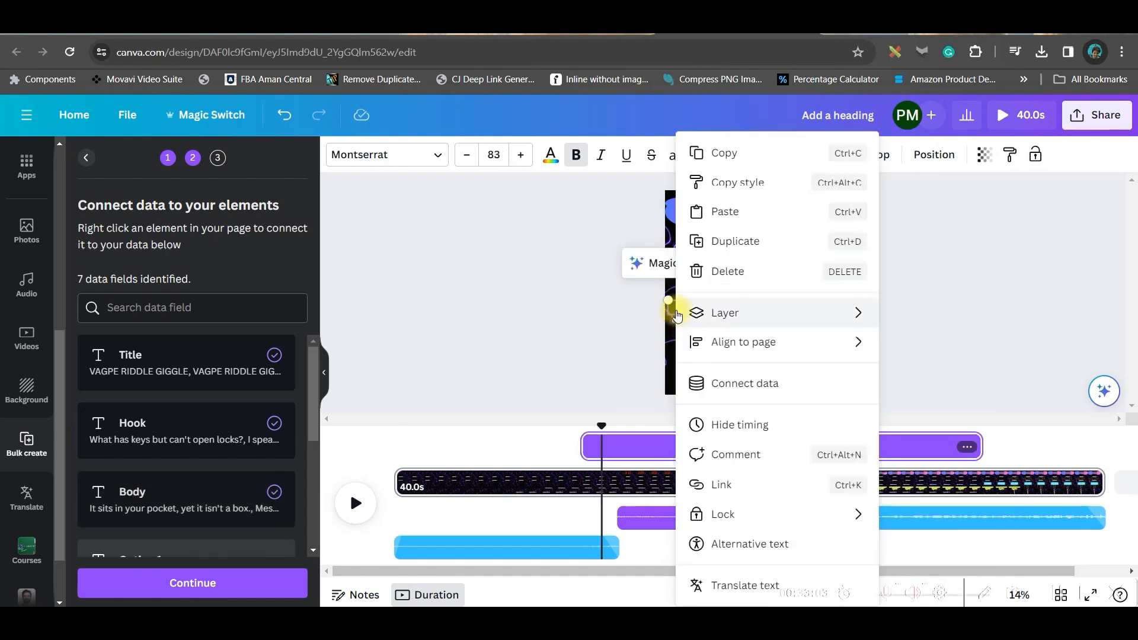
pyautogui.click(762, 396)
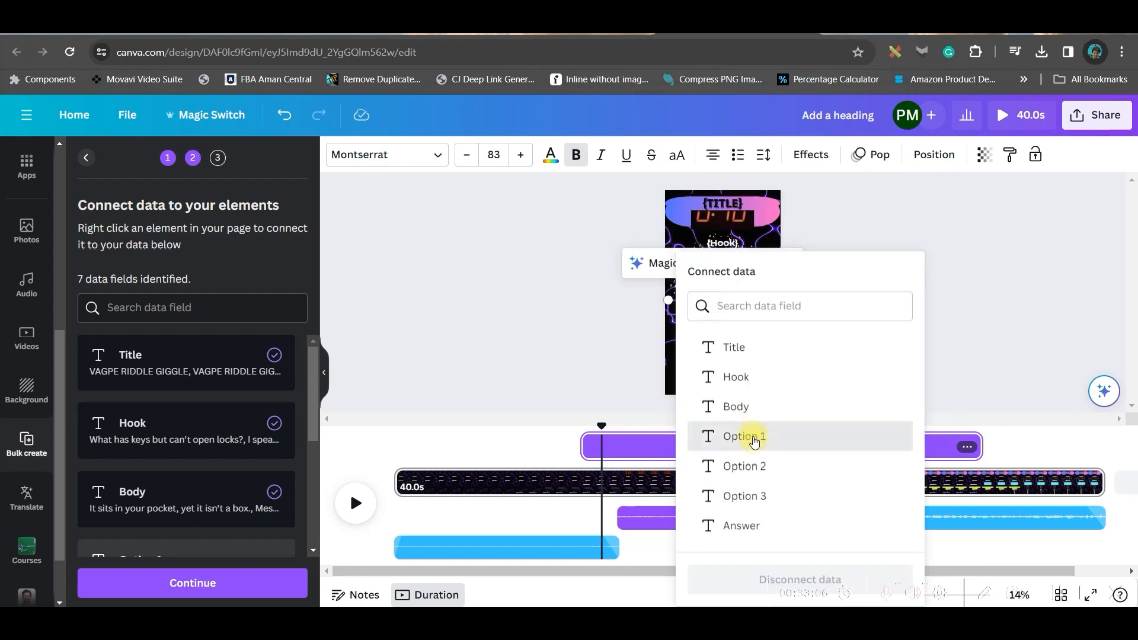
pyautogui.click(754, 441)
# Check that every data field is connected and generate 30 designs from all the riddle rows
pyautogui.click(27, 445)
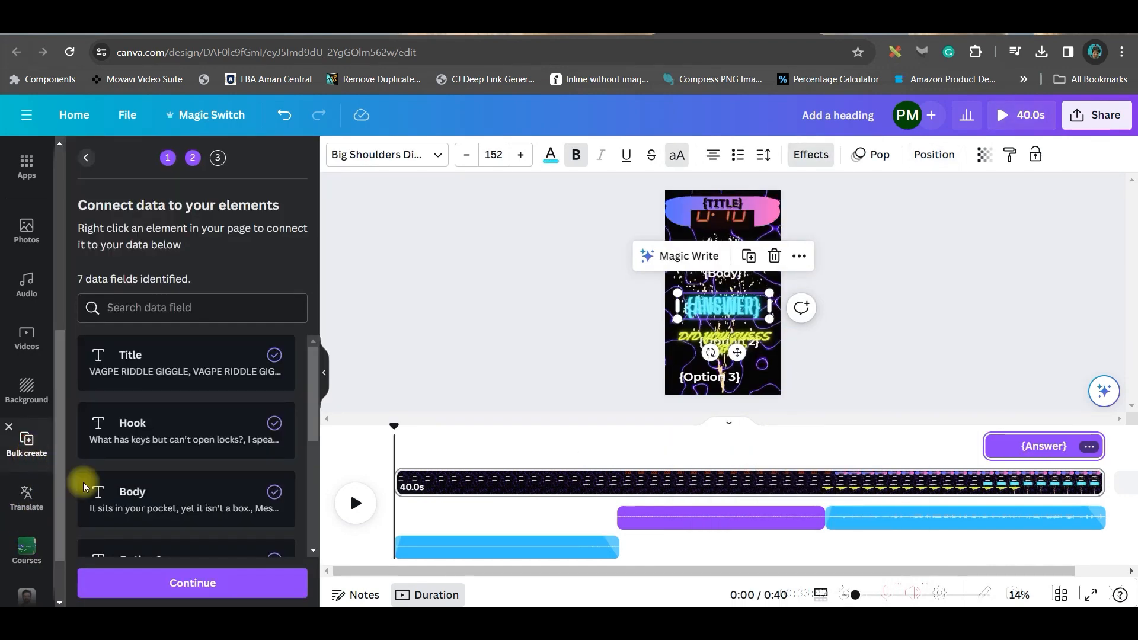
pyautogui.scroll(-3, 211, 438)
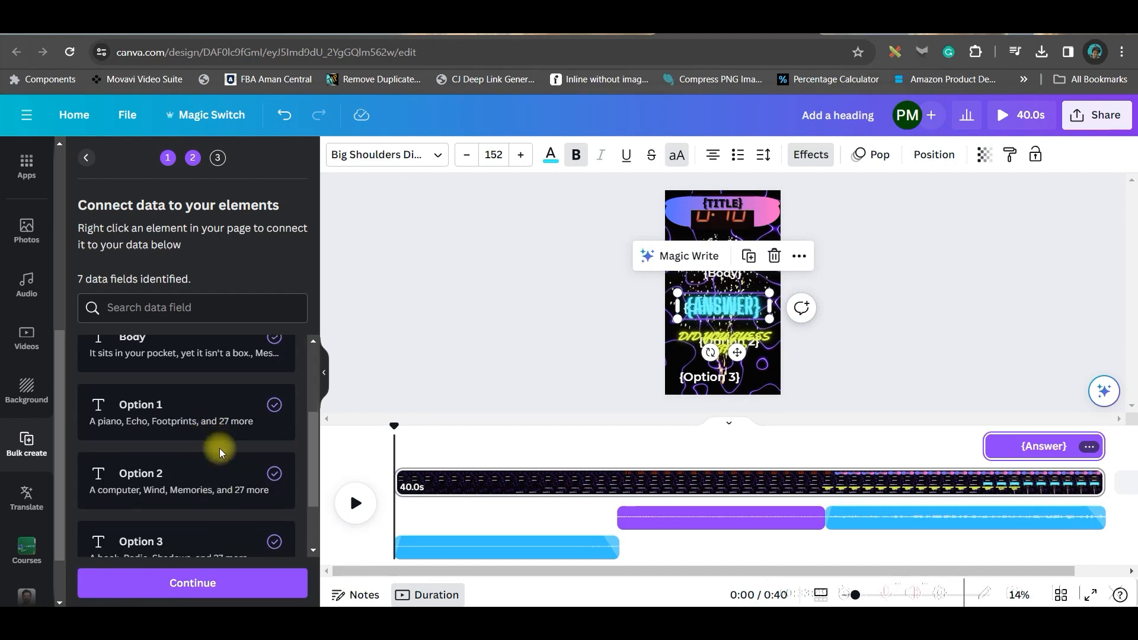
pyautogui.scroll(-2, 237, 450)
pyautogui.scroll(4, 238, 510)
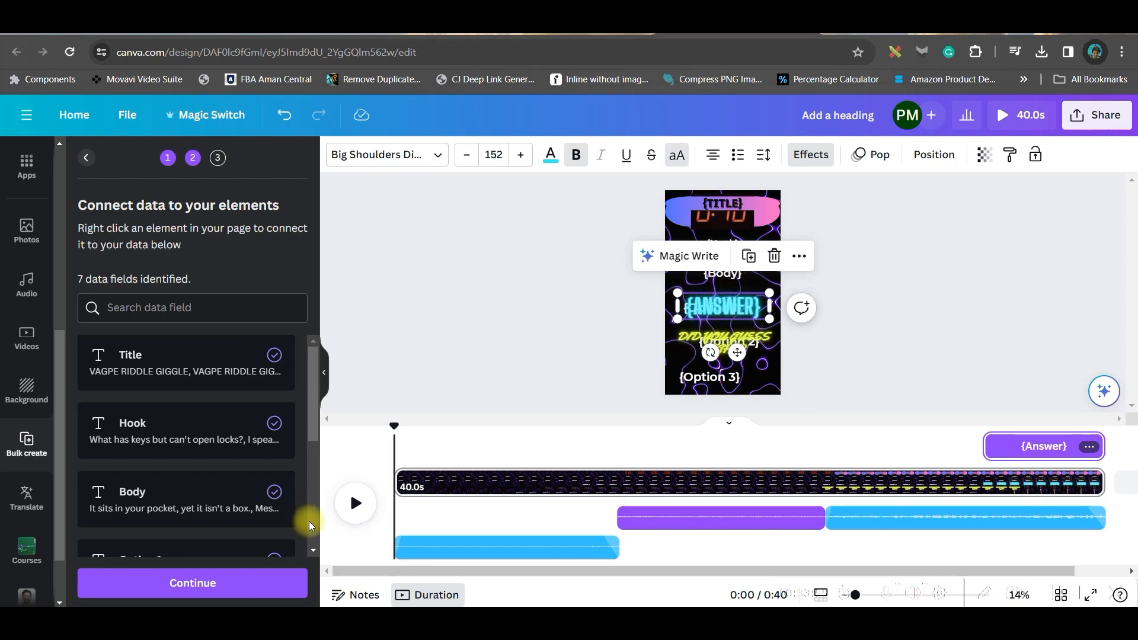
pyautogui.scroll(-5, 310, 526)
pyautogui.click(157, 585)
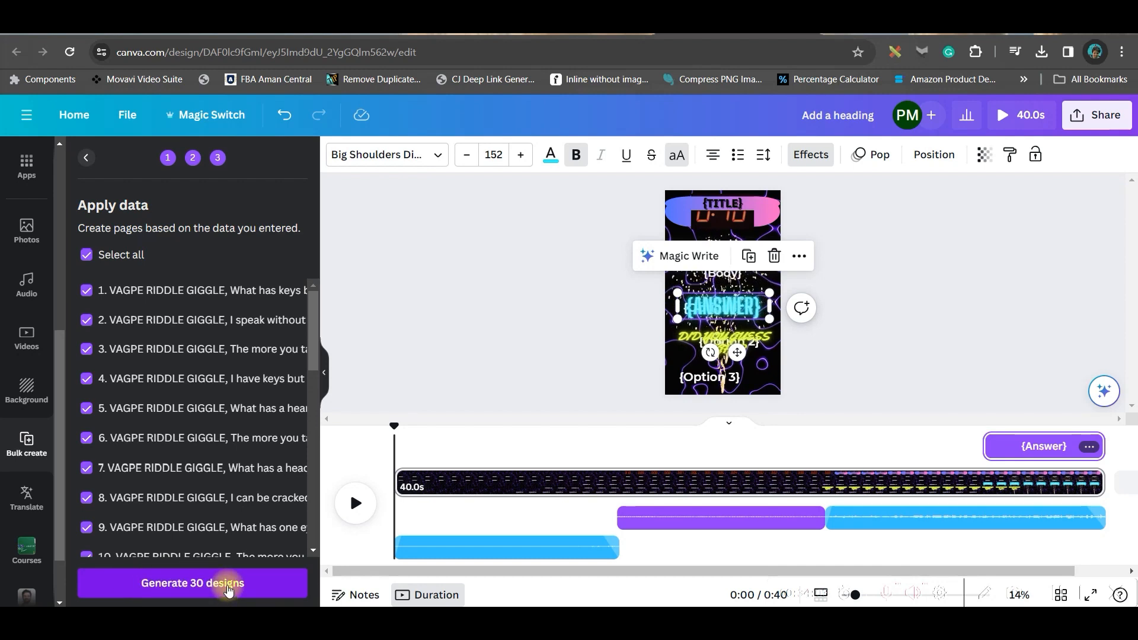
pyautogui.click(227, 587)
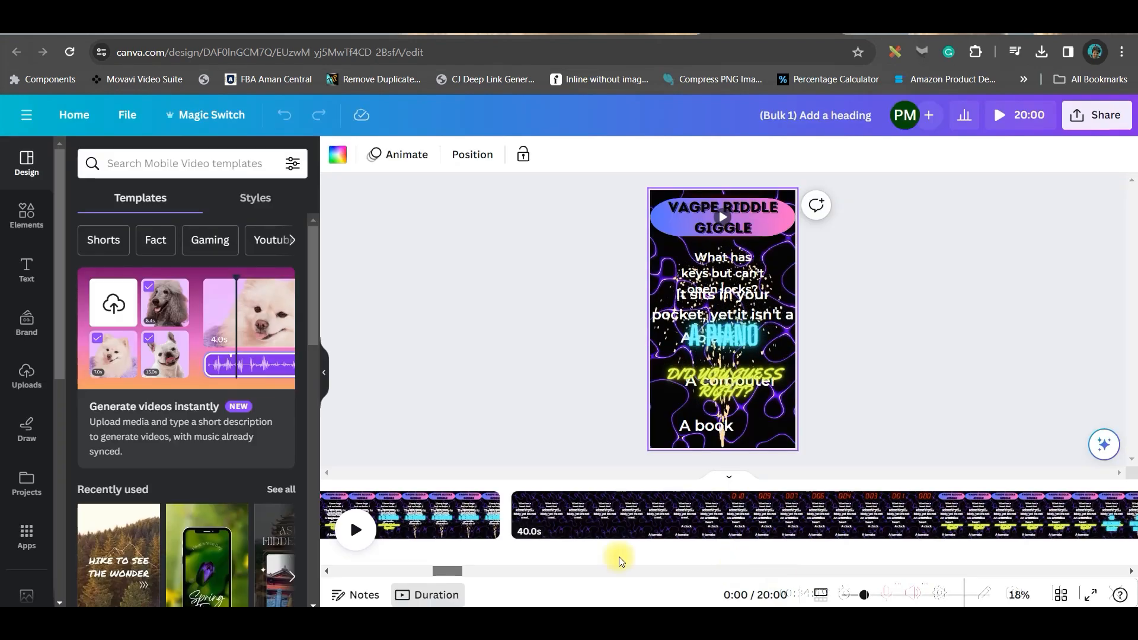
# Download all 30 generated pages as MP4 videos, with each page saved as a separate file
pyautogui.moveTo(441, 573); pyautogui.dragTo(550, 573)
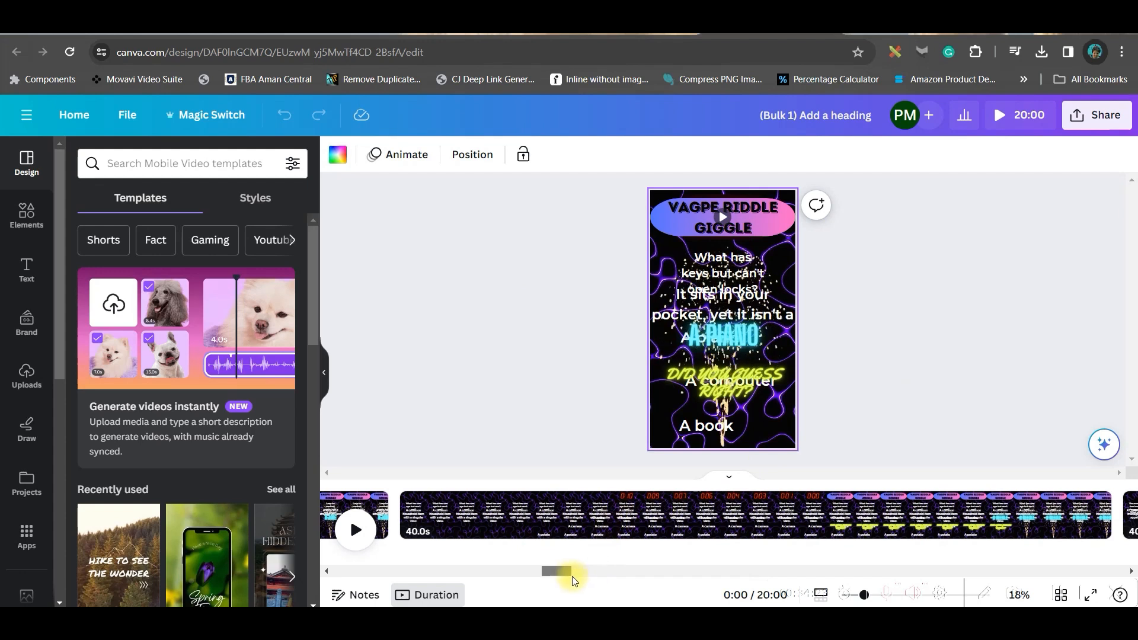
pyautogui.click(752, 571)
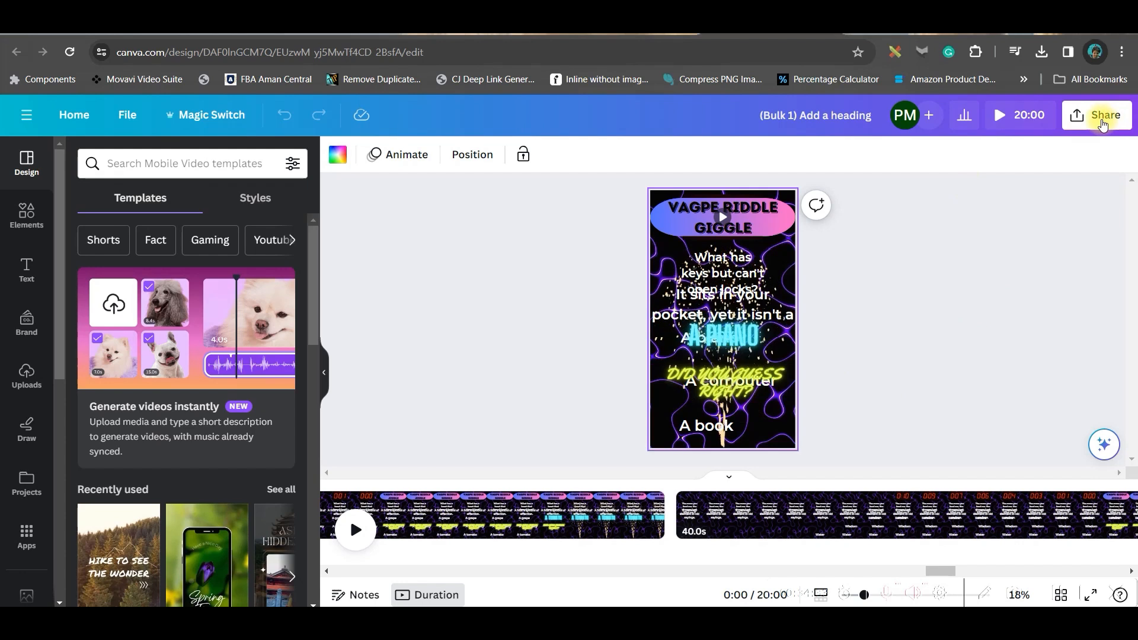
pyautogui.click(1103, 124)
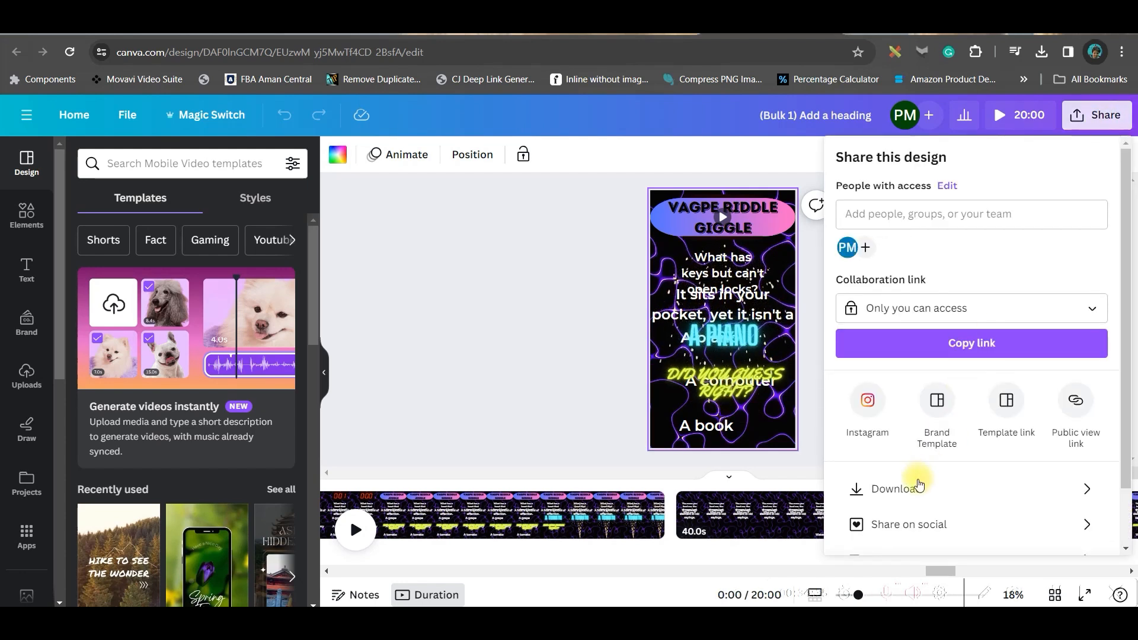
pyautogui.click(917, 486)
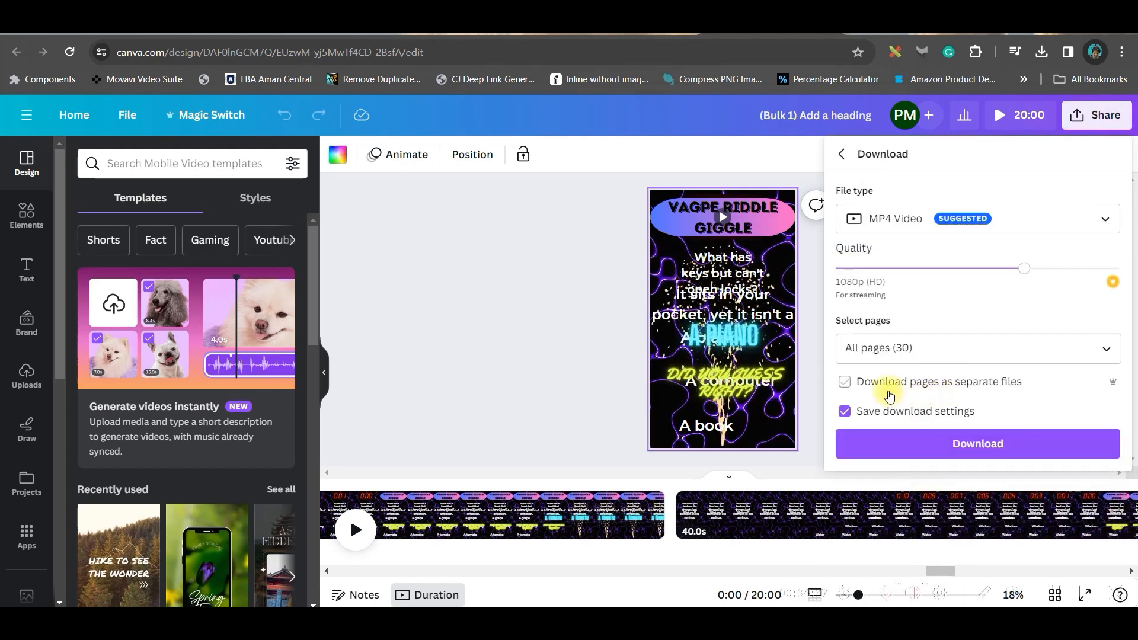
pyautogui.click(850, 388)
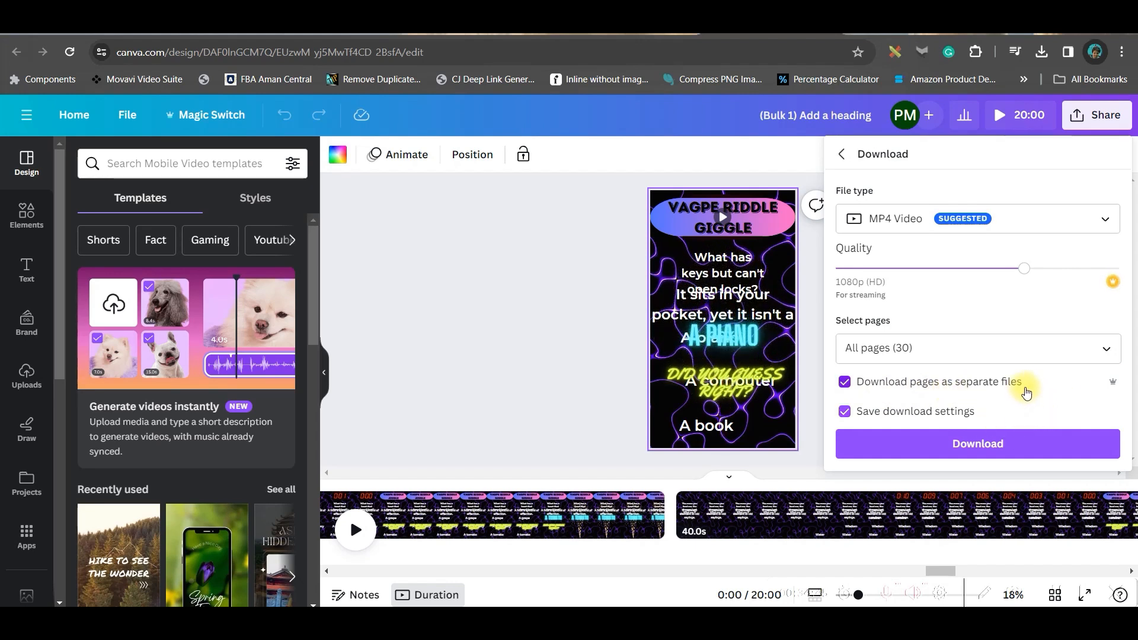
pyautogui.click(948, 223)
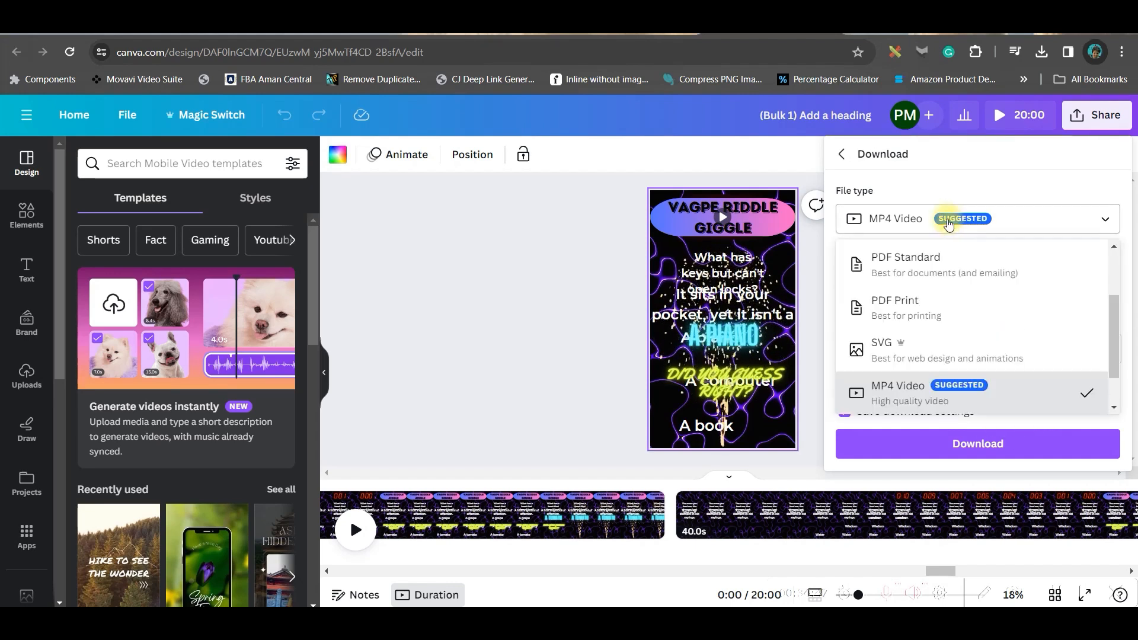
pyautogui.click(948, 190)
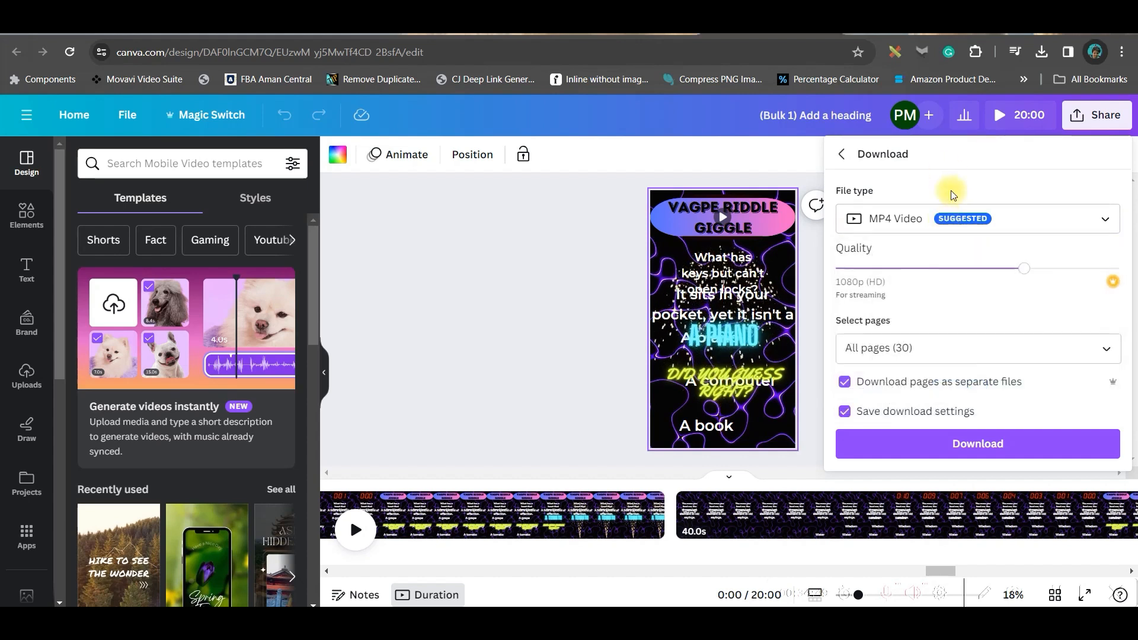
pyautogui.click(977, 444)
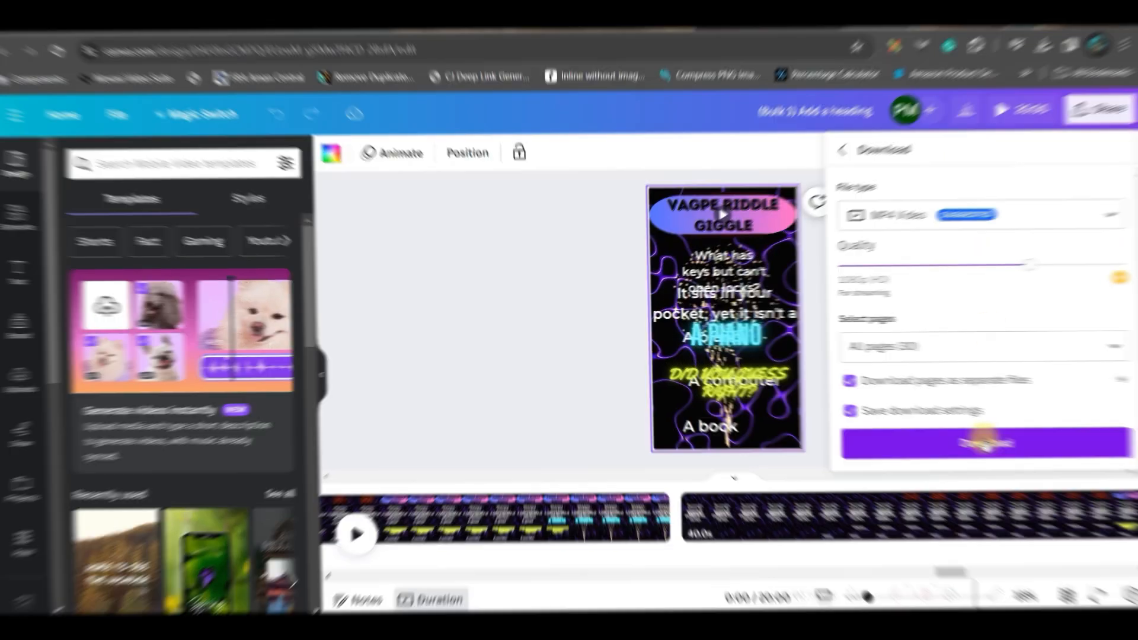